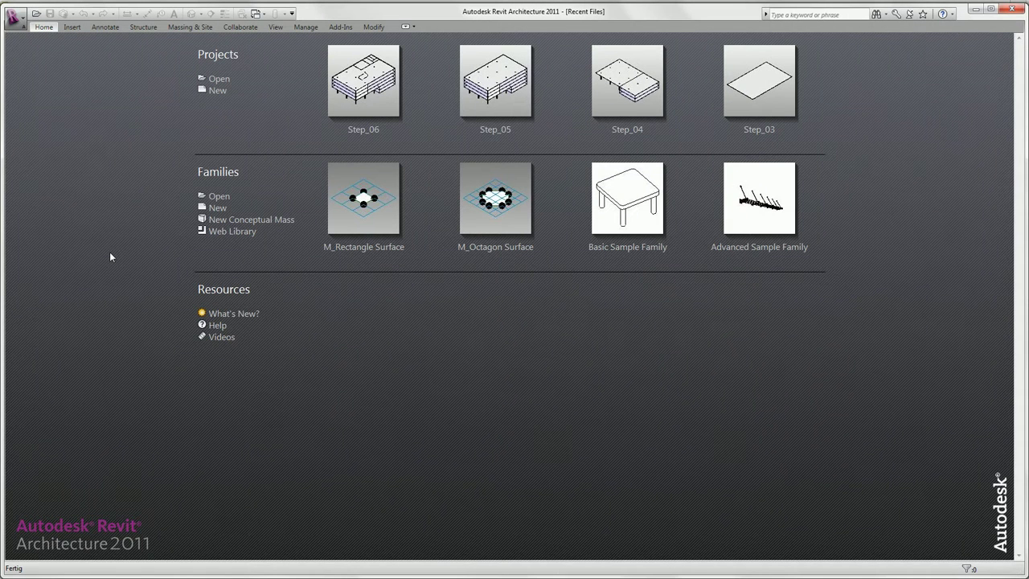
Open the project file Step_07 from the Tutorial_1_Getting_Started folder
{"action": "left_click", "coordinate": [217, 79]}
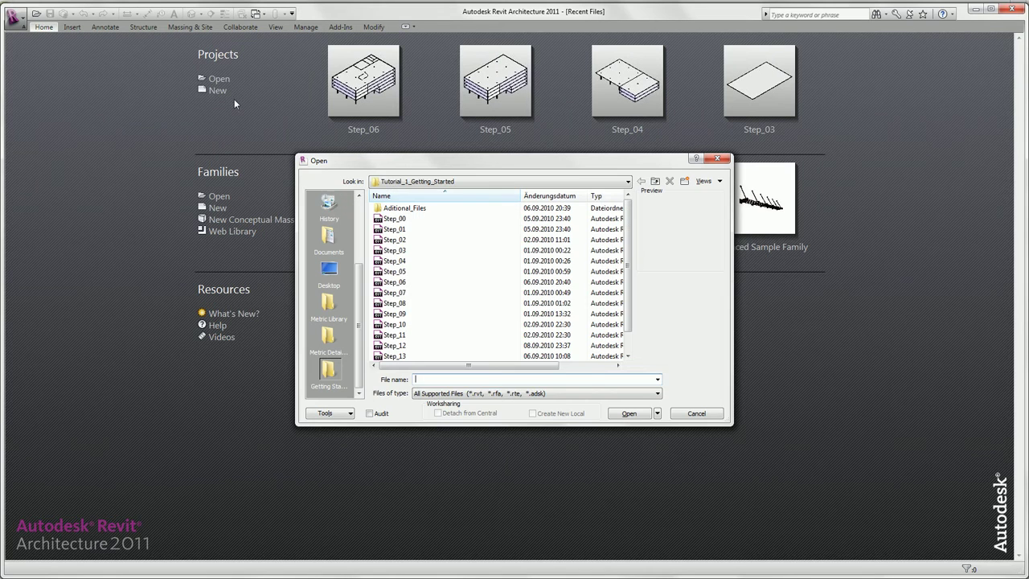
{"action": "left_click", "coordinate": [395, 293]}
{"action": "left_click", "coordinate": [616, 412]}
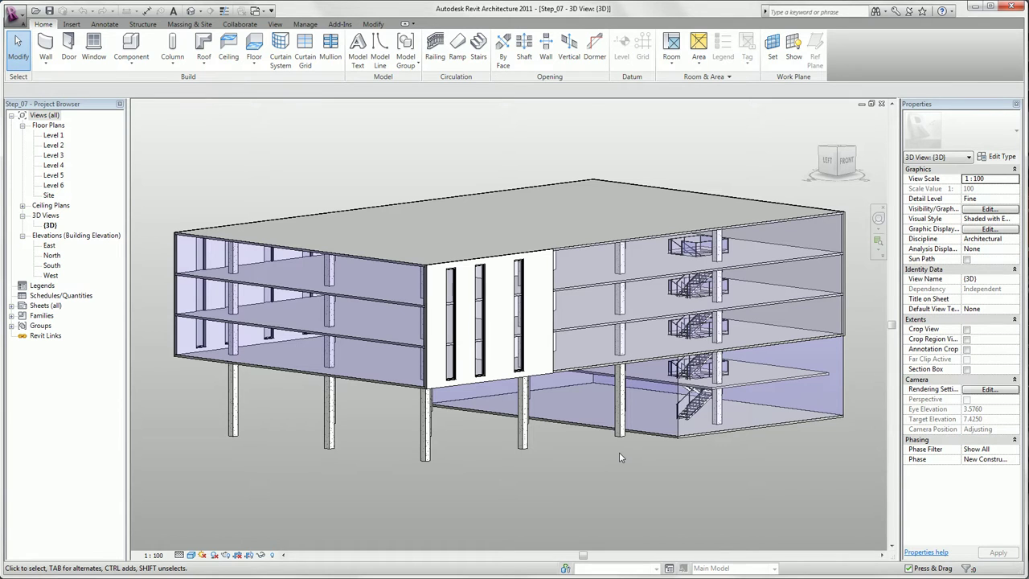
Open the Level 2 floor plan, tile it beside the 3D view, and fit the model in both windows
{"action": "left_click", "coordinate": [51, 146]}
{"action": "double_click", "coordinate": [53, 148]}
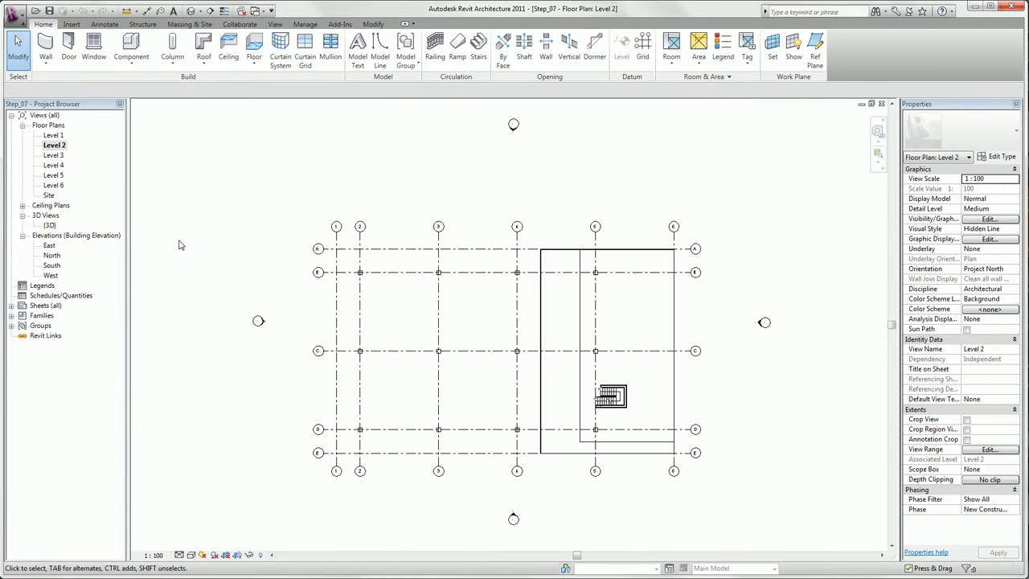
{"action": "key", "text": "w"}
{"action": "key", "text": "t"}
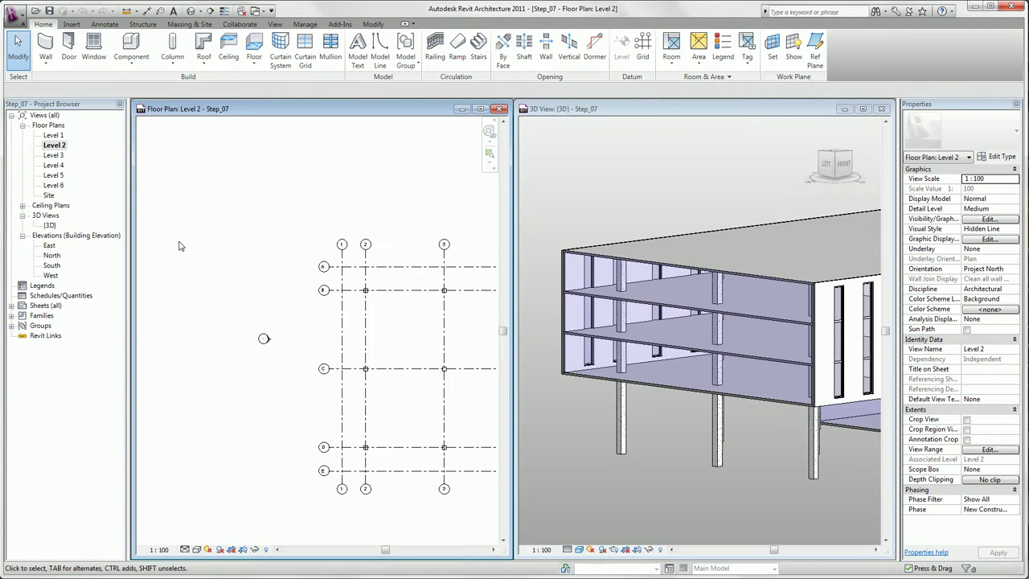
{"action": "key", "text": "z"}
{"action": "key", "text": "a"}
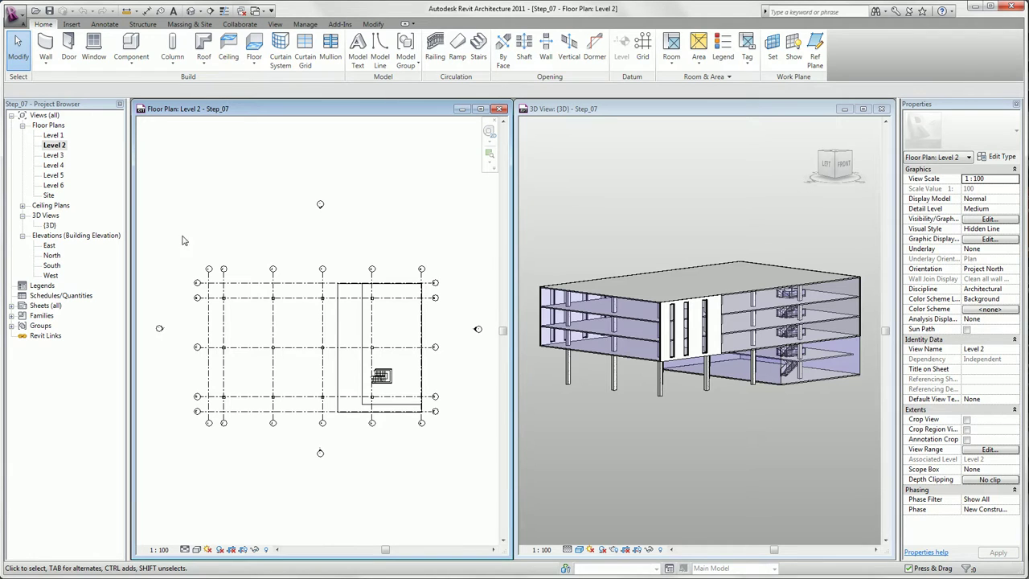
Create a railing on Level 2 along the slab's inner edges, with a 24.50 m run from grid A and a 12.00 m run to grid 6
{"action": "left_click", "coordinate": [435, 48]}
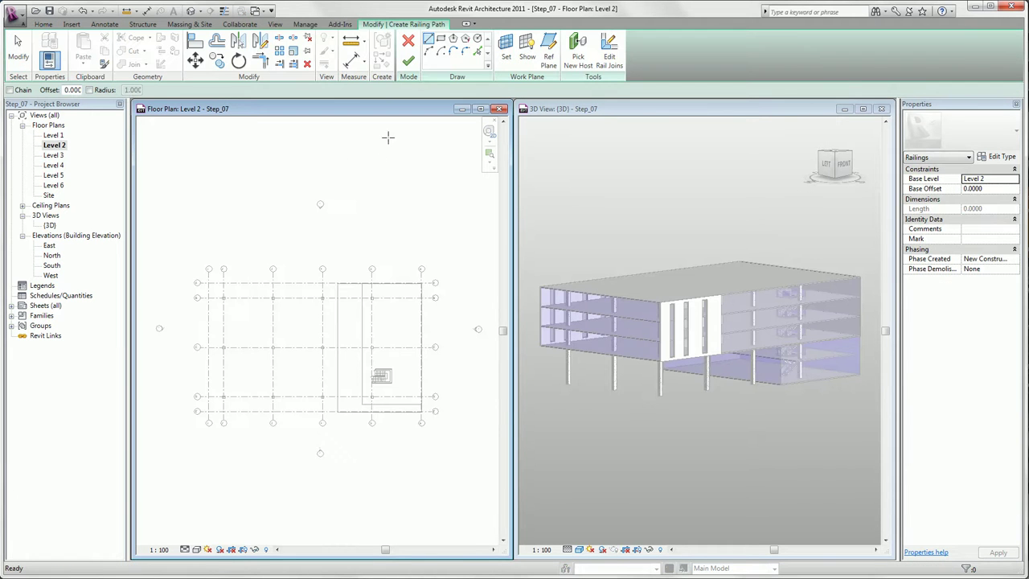
{"action": "scroll", "coordinate": [363, 292], "scroll_direction": "up", "scroll_amount": 4}
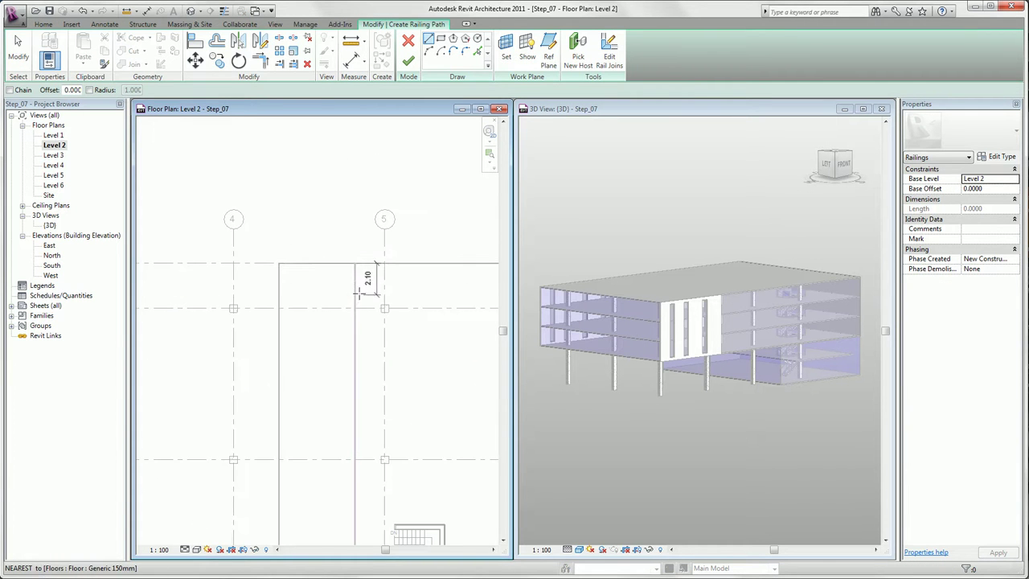
{"action": "left_click", "coordinate": [354, 263]}
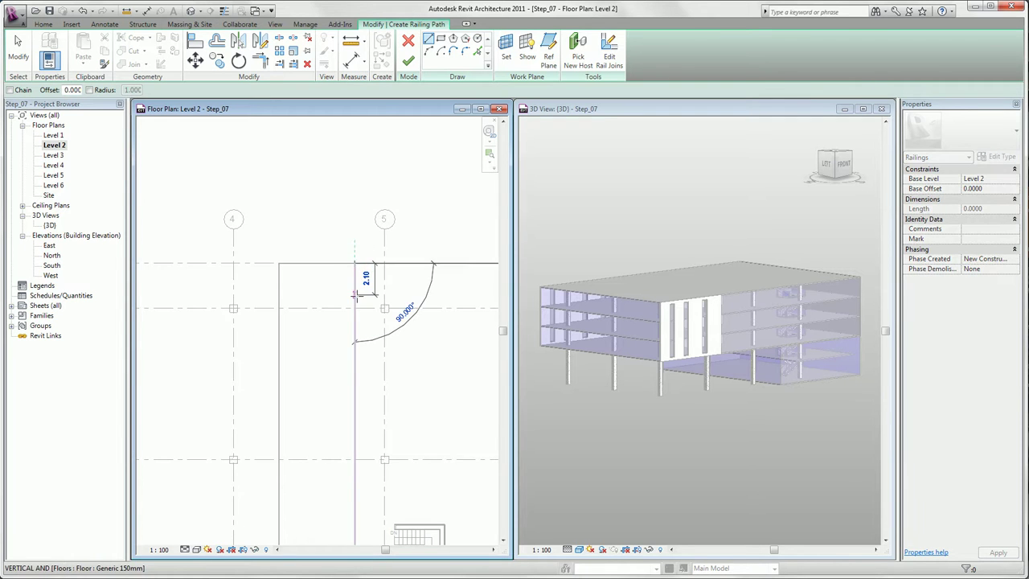
{"action": "scroll", "coordinate": [355, 295], "scroll_direction": "down", "scroll_amount": 3}
{"action": "scroll", "coordinate": [354, 438], "scroll_direction": "up", "scroll_amount": 2}
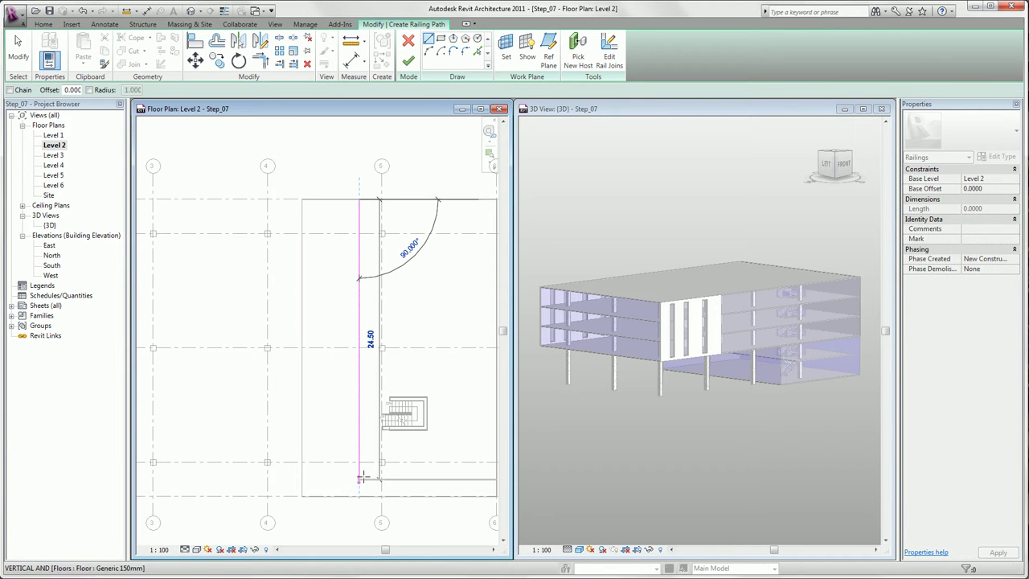
{"action": "left_click", "coordinate": [361, 478]}
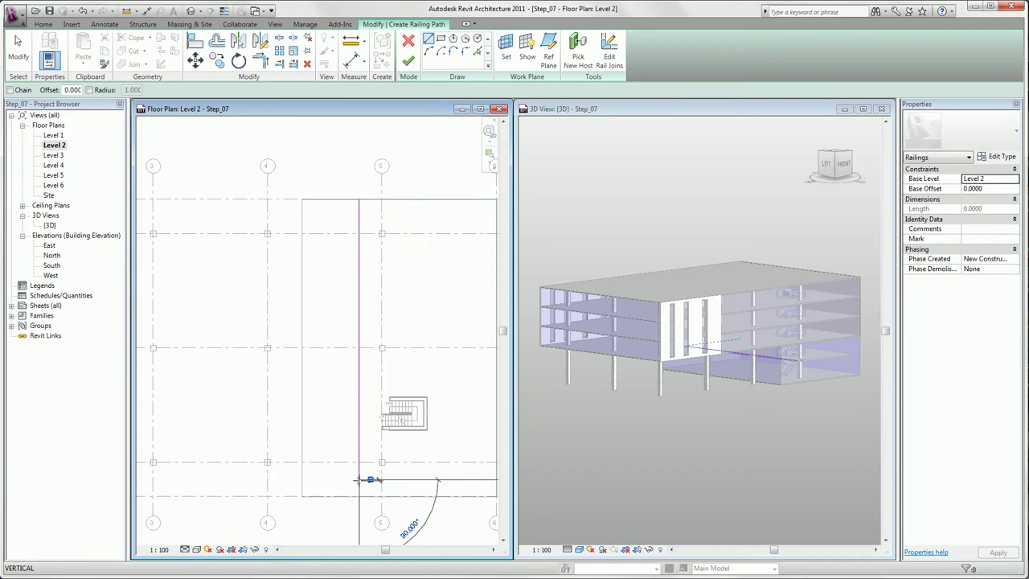
{"action": "scroll", "coordinate": [361, 480], "scroll_direction": "down", "scroll_amount": 1}
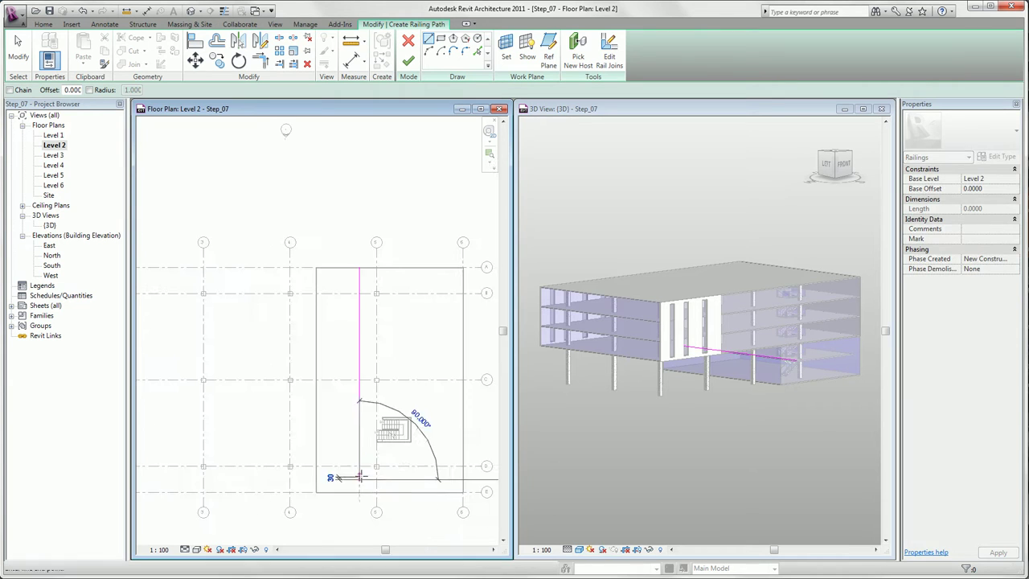
{"action": "left_click", "coordinate": [462, 479]}
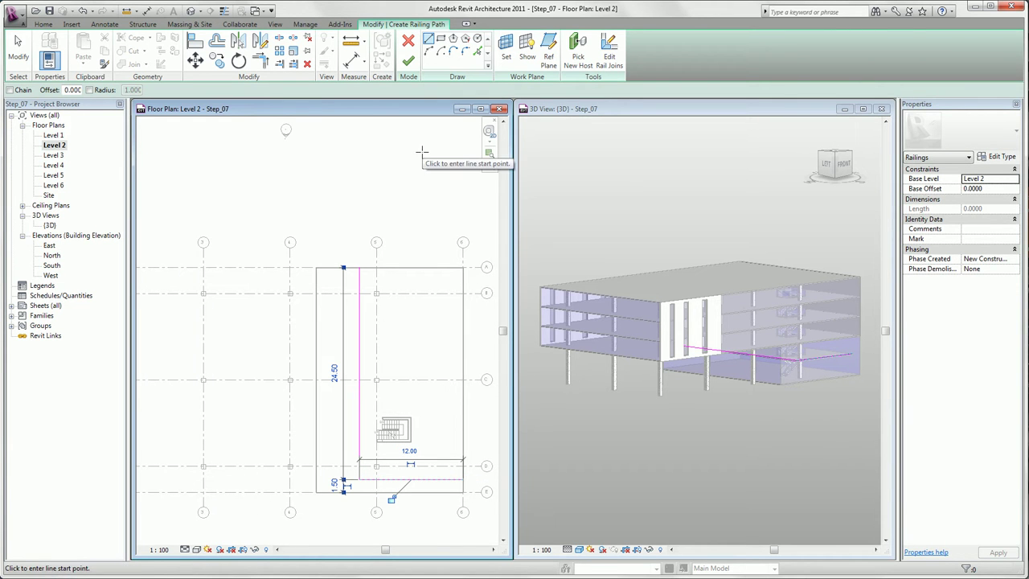
{"action": "left_click", "coordinate": [409, 60]}
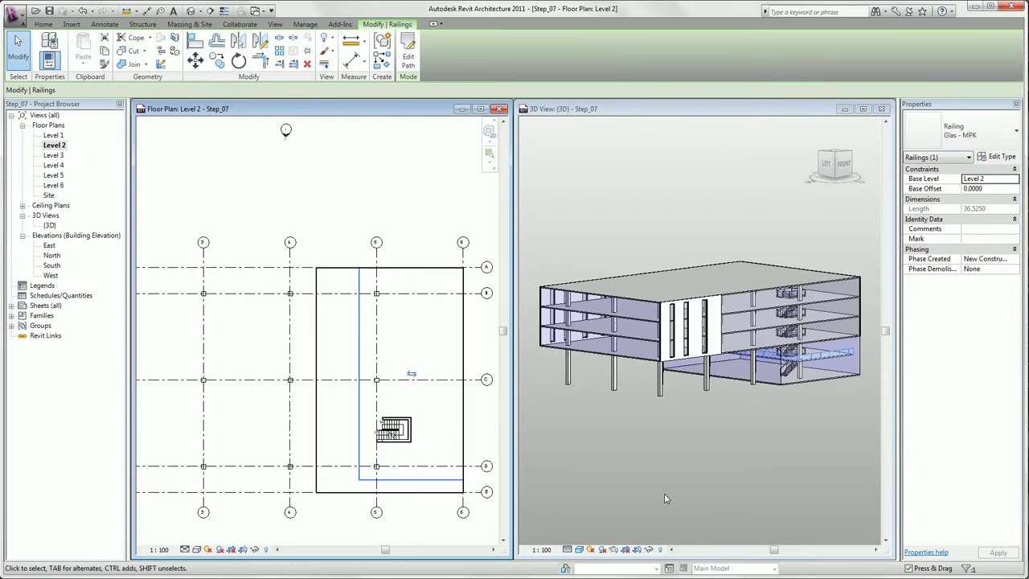
Deselect the new railing, close the Level 2 plan window, and maximize the 3D view with the whole building in frame
{"action": "left_click", "coordinate": [664, 499]}
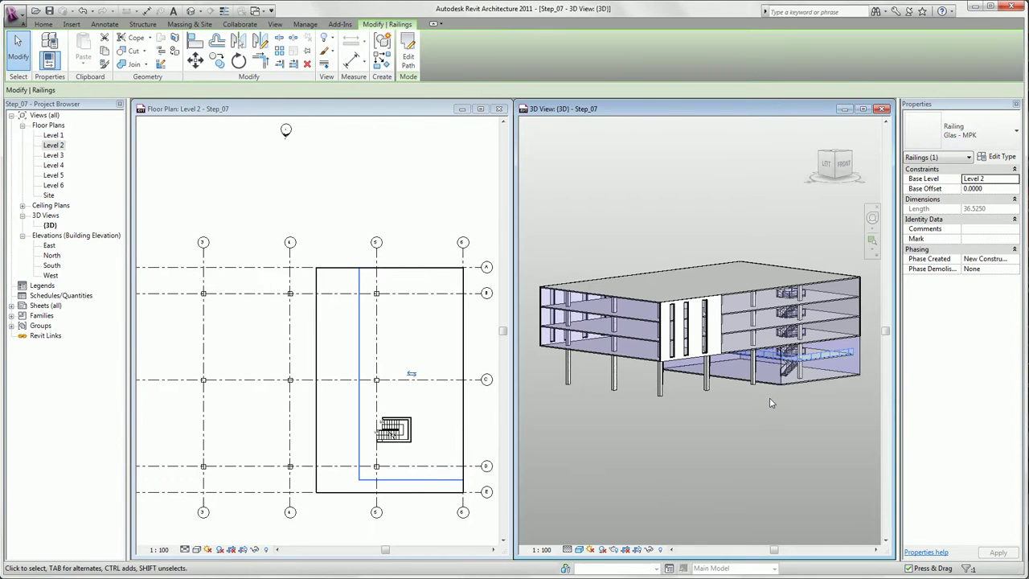
{"action": "scroll", "coordinate": [808, 354], "scroll_direction": "up", "scroll_amount": 2}
{"action": "scroll", "coordinate": [787, 474], "scroll_direction": "up", "scroll_amount": 2}
{"action": "left_click", "coordinate": [786, 474]}
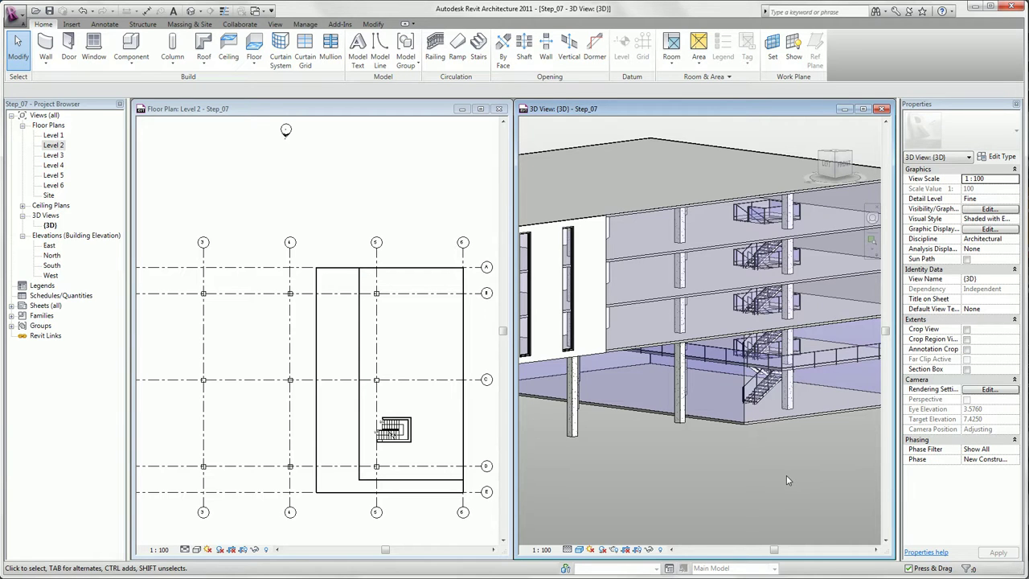
{"action": "scroll", "coordinate": [786, 475], "scroll_direction": "down", "scroll_amount": 1}
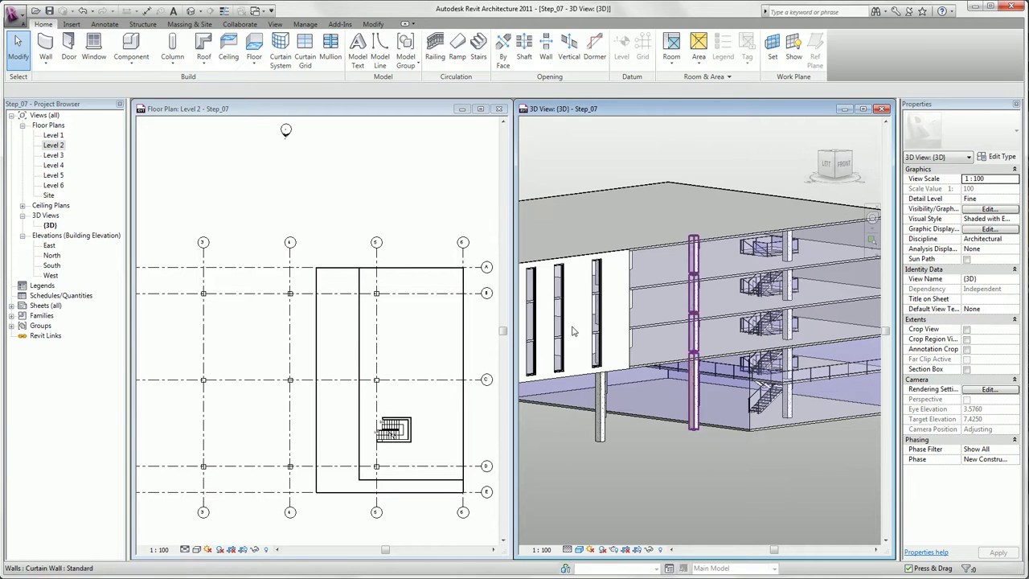
{"action": "left_click", "coordinate": [499, 109]}
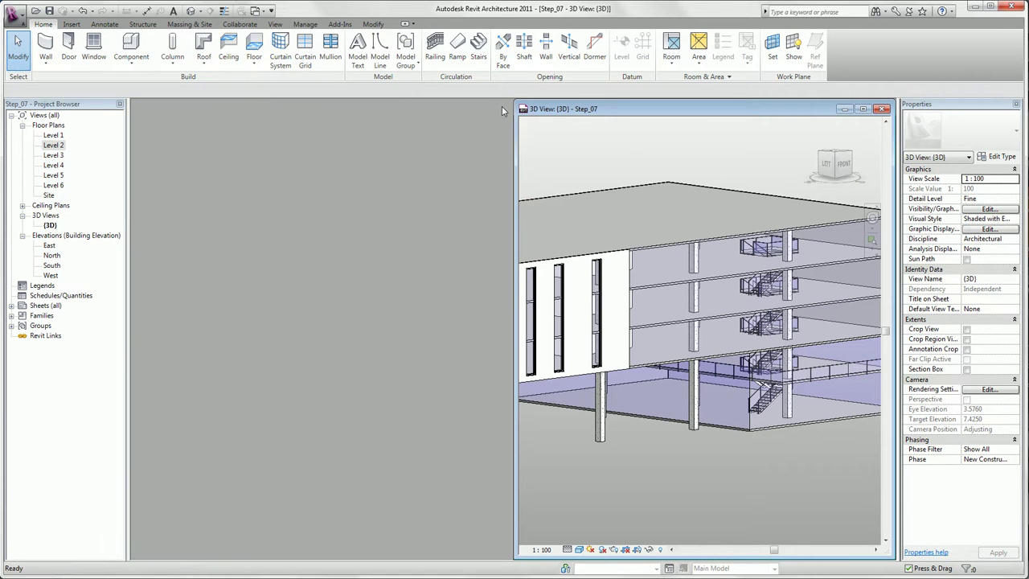
{"action": "left_click", "coordinate": [863, 109]}
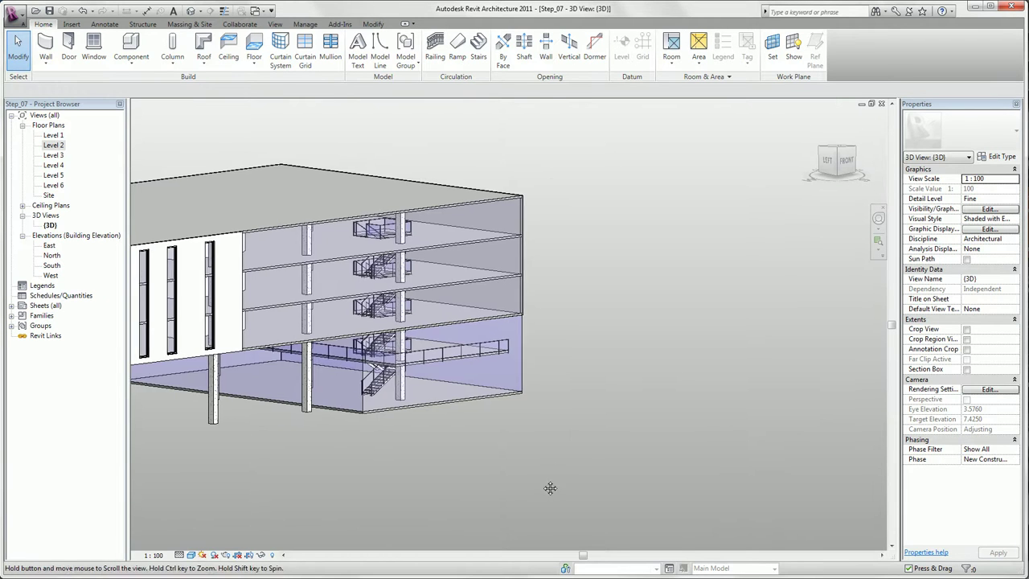
{"action": "middle_click_drag", "start_coordinate": [542, 488], "coordinate": [667, 515]}
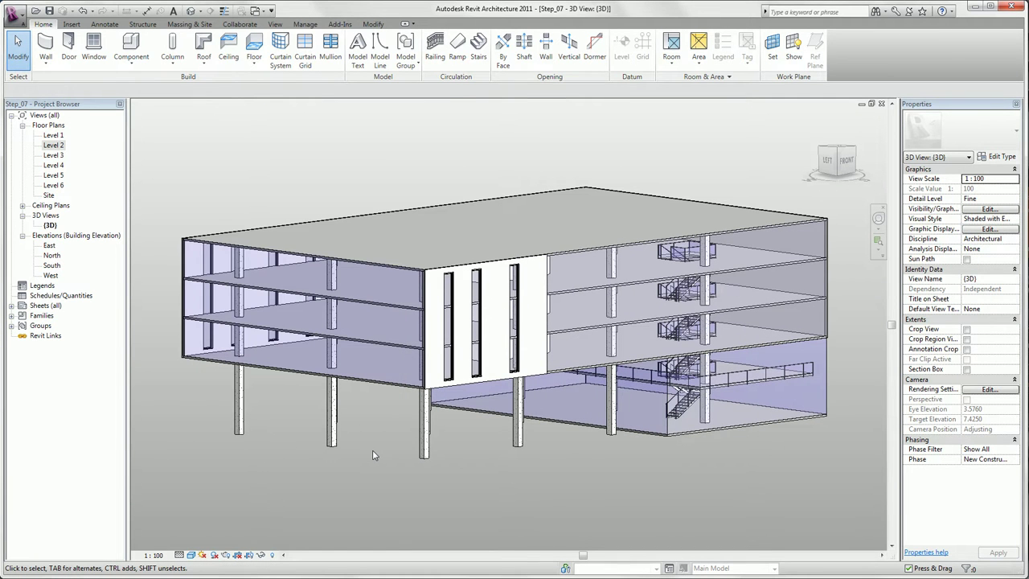
Temporarily isolate the curtain wall on the building's left facade and view it straight on from the left
{"action": "left_click", "coordinate": [363, 384]}
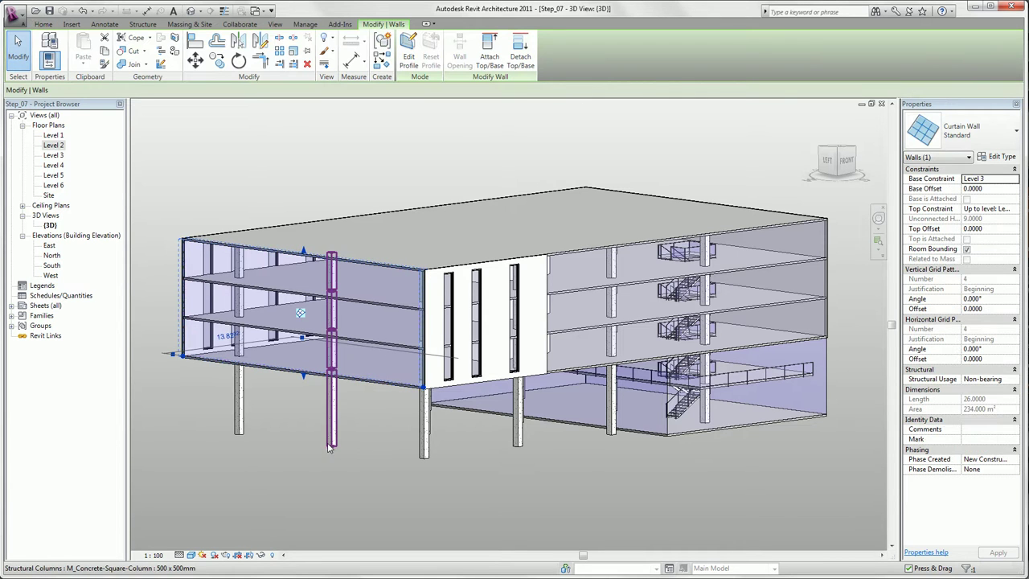
{"action": "left_click", "coordinate": [263, 555]}
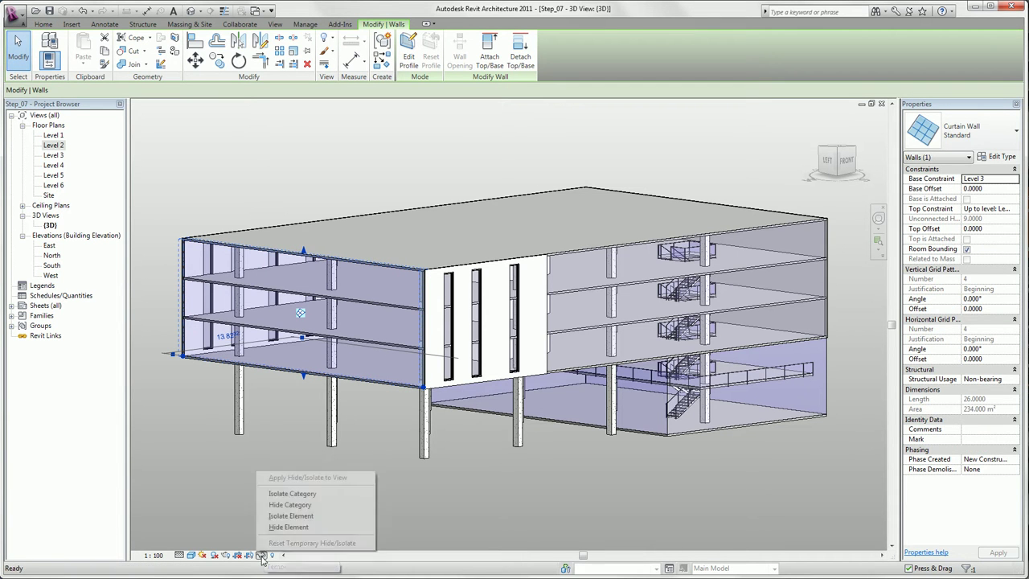
{"action": "left_click", "coordinate": [327, 516]}
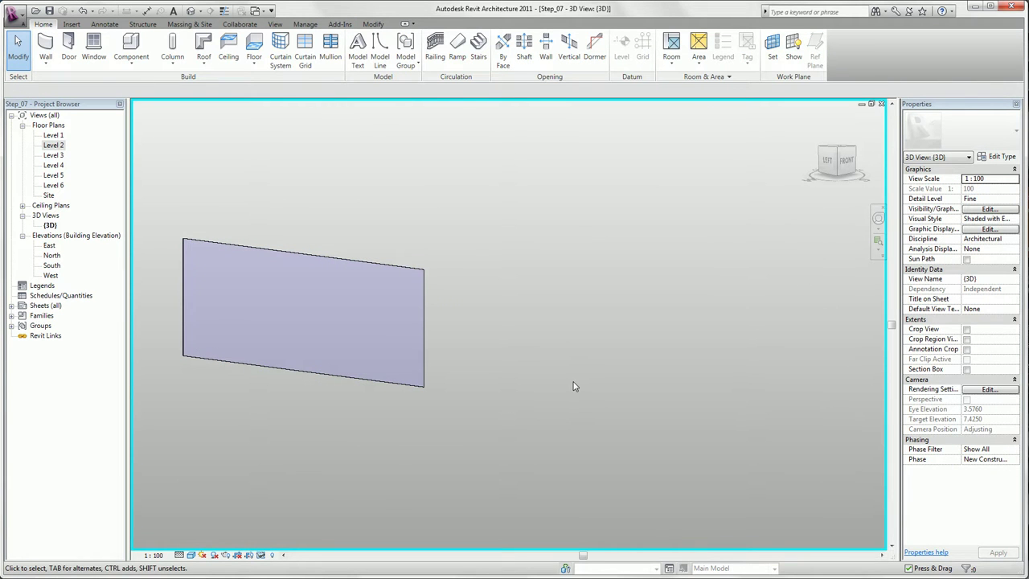
{"action": "left_click", "coordinate": [824, 164]}
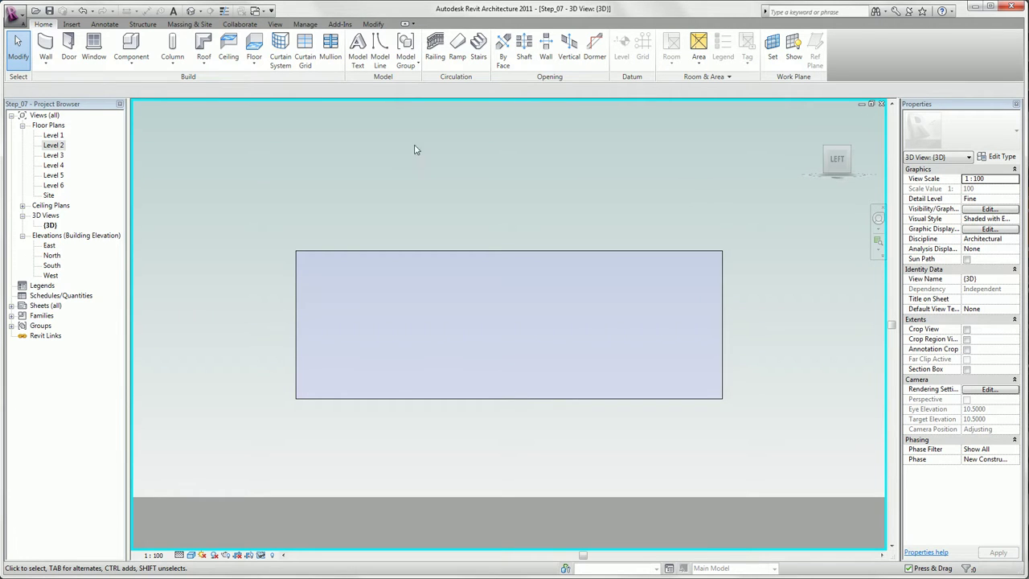
Place one horizontal curtain grid line across all segments of the isolated wall, close to its top edge
{"action": "left_click", "coordinate": [303, 51]}
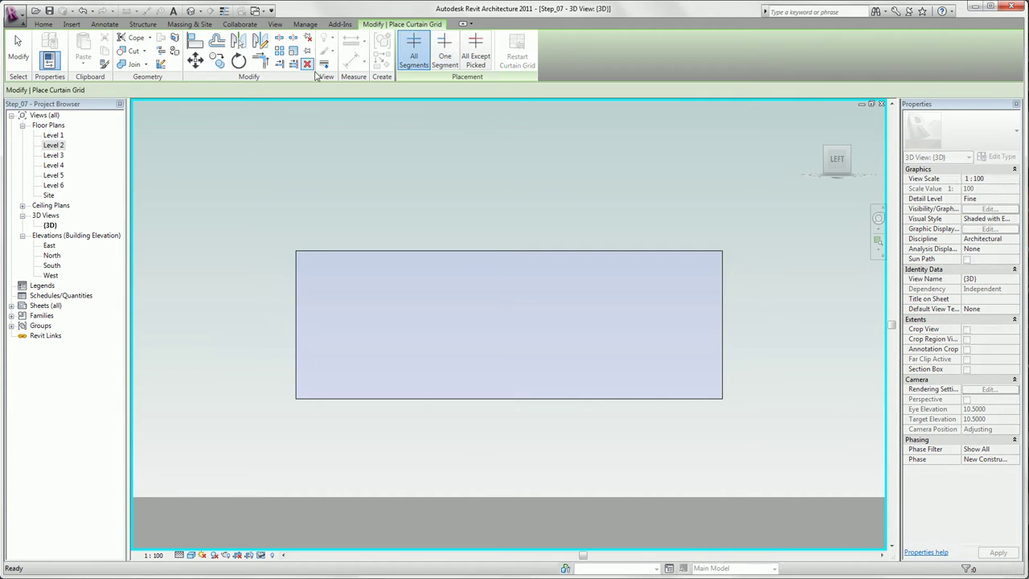
{"action": "left_click", "coordinate": [297, 266]}
{"action": "key", "text": "Escape"}
{"action": "key", "text": "Escape"}
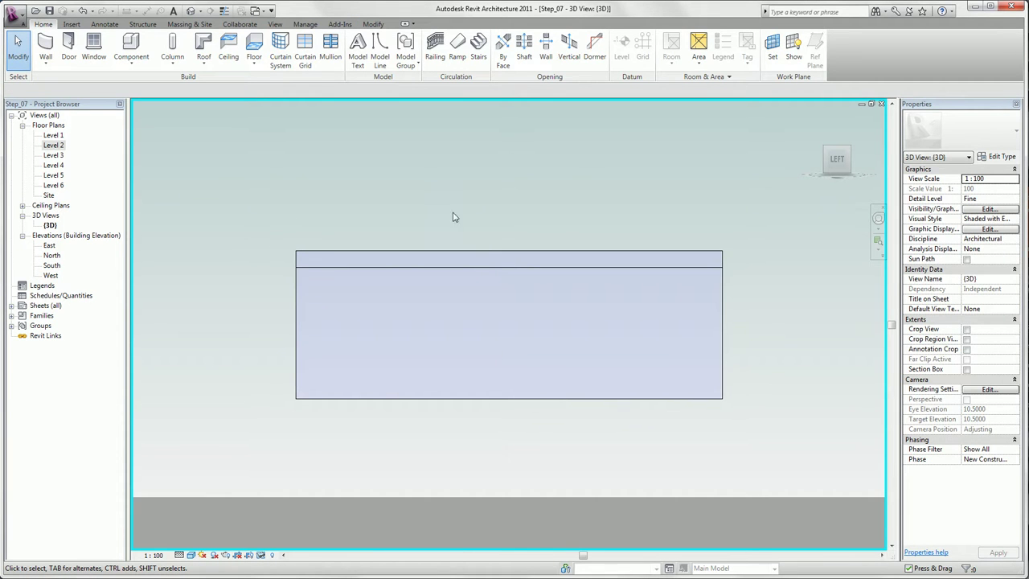
Duplicate the isolated wall's Standard curtain wall type under the name "Curtain Wall - MPK"
{"action": "left_click", "coordinate": [418, 255]}
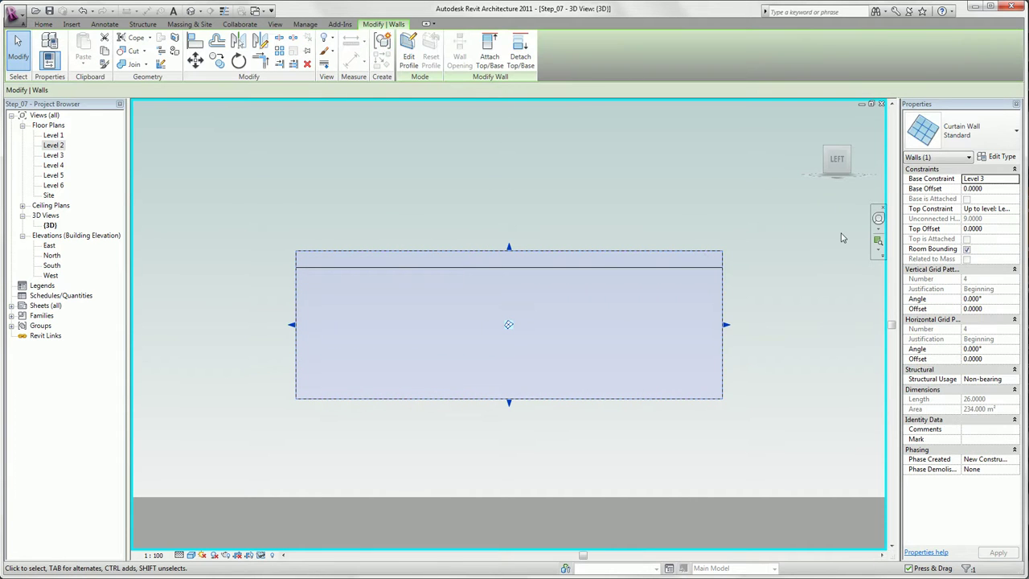
{"action": "left_click", "coordinate": [1002, 158]}
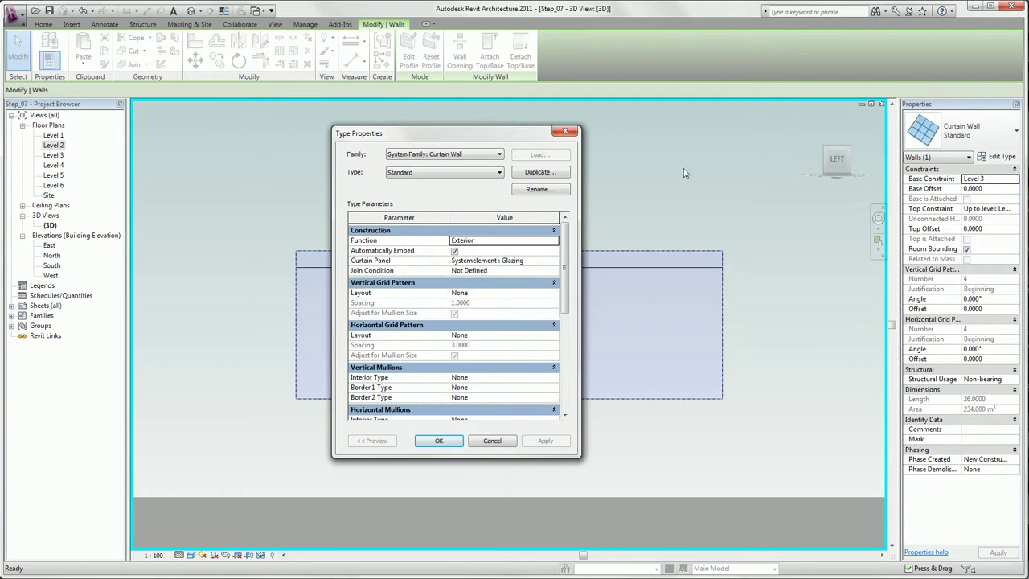
{"action": "left_click", "coordinate": [566, 174]}
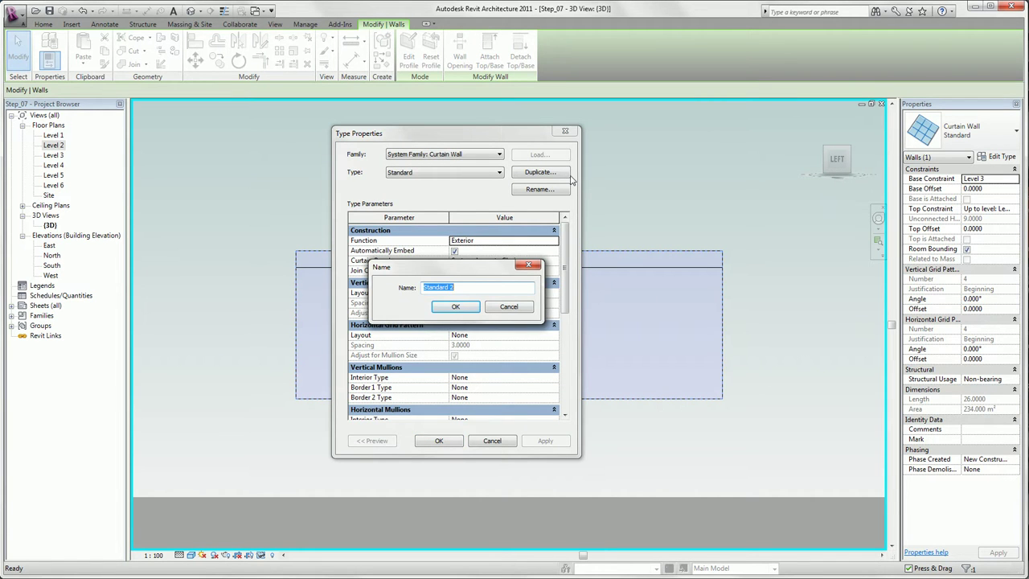
{"action": "type", "text": "Curtain Wall"}
{"action": "key", "text": "Return"}
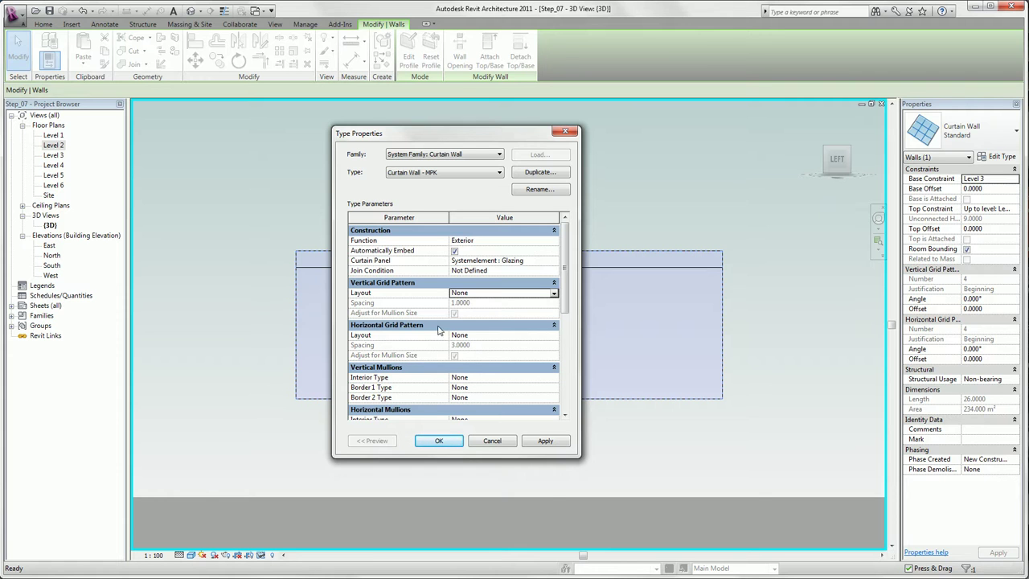
Set the new type's vertical grid pattern to Fixed Distance with a spacing of 2 m
{"action": "left_click", "coordinate": [538, 292]}
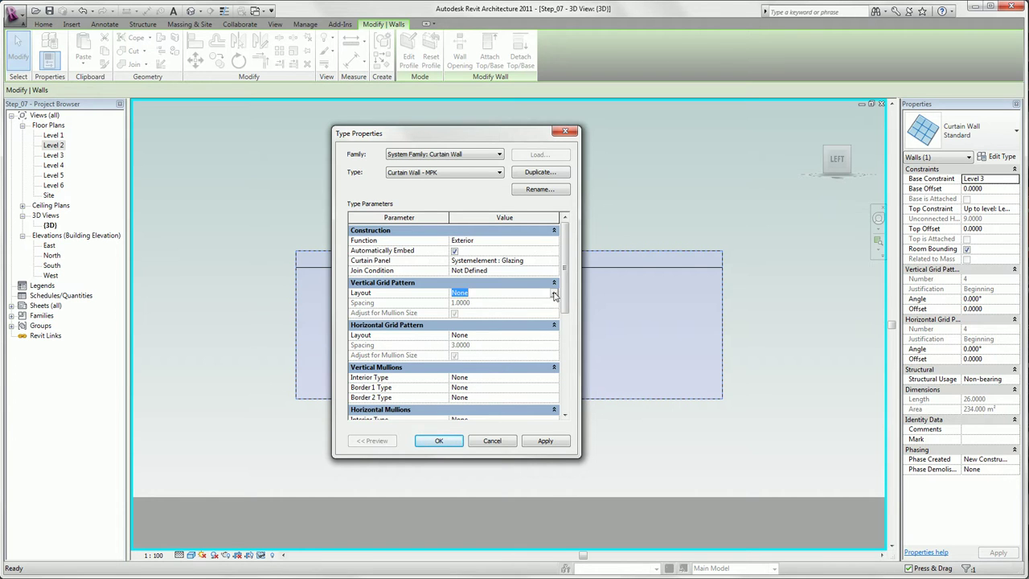
{"action": "left_click", "coordinate": [554, 294]}
{"action": "left_click", "coordinate": [539, 313]}
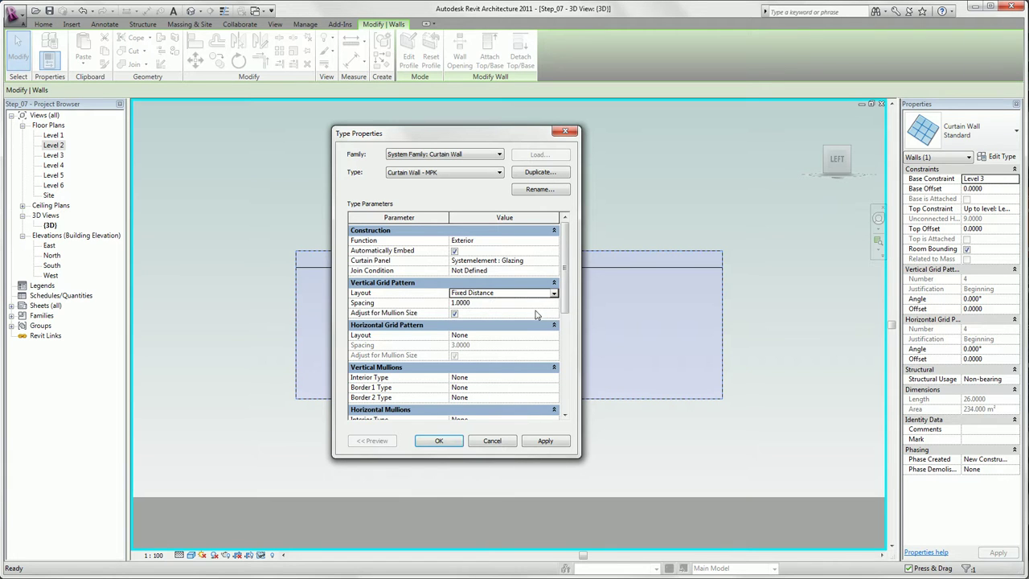
{"action": "left_click", "coordinate": [489, 301]}
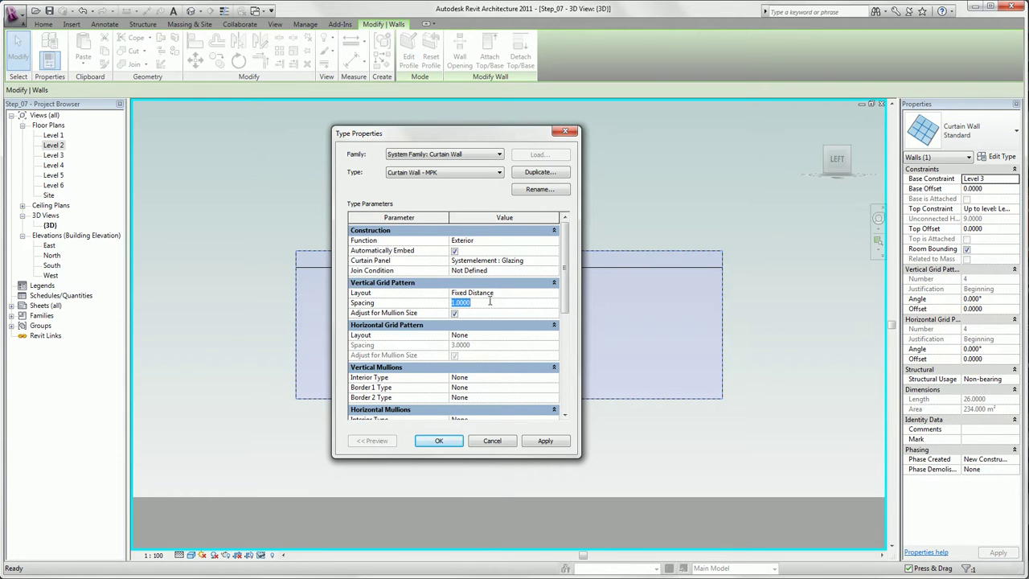
{"action": "type", "text": "2"}
{"action": "key", "text": "Return"}
Set the type's horizontal grid pattern to Fixed Distance with 3 m spacing and accept the type properties
{"action": "left_click", "coordinate": [495, 336]}
{"action": "left_click", "coordinate": [553, 336]}
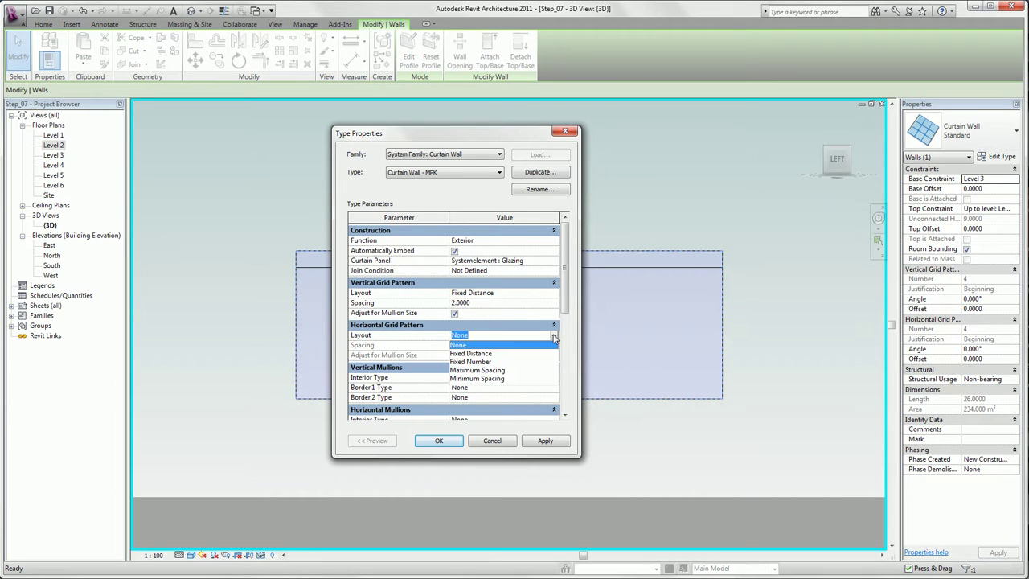
{"action": "left_click", "coordinate": [523, 356]}
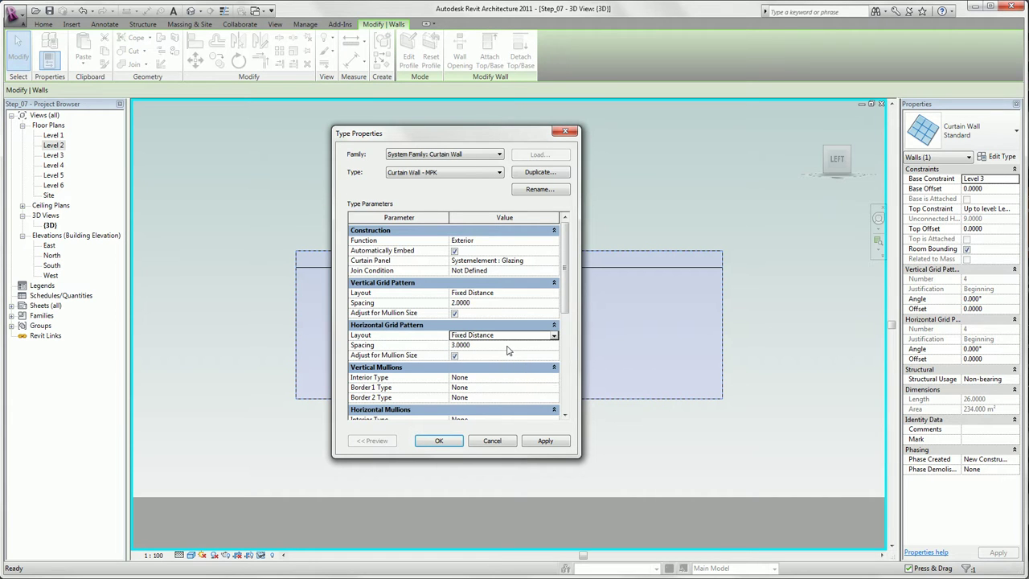
{"action": "left_click", "coordinate": [479, 345]}
{"action": "left_click", "coordinate": [434, 441]}
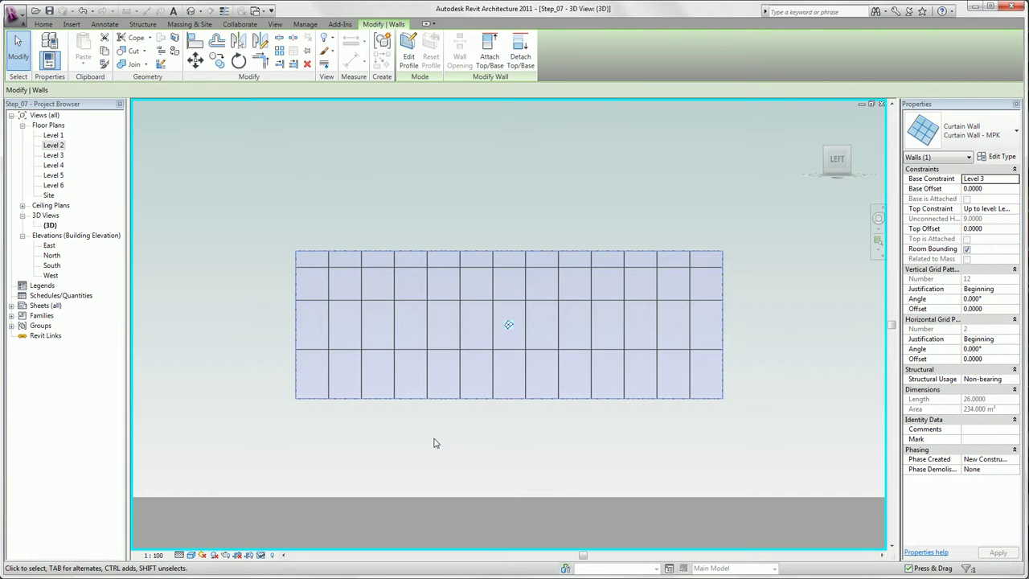
Set the distance between the wall's top edge and the uppermost horizontal grid line to 0.6 m
{"action": "left_click", "coordinate": [433, 442]}
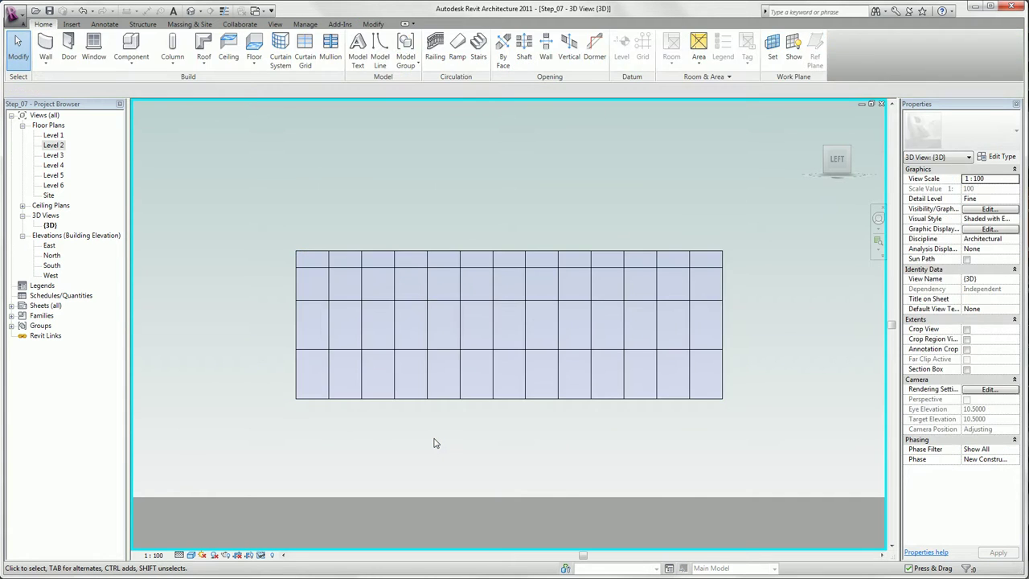
{"action": "left_click", "coordinate": [445, 276]}
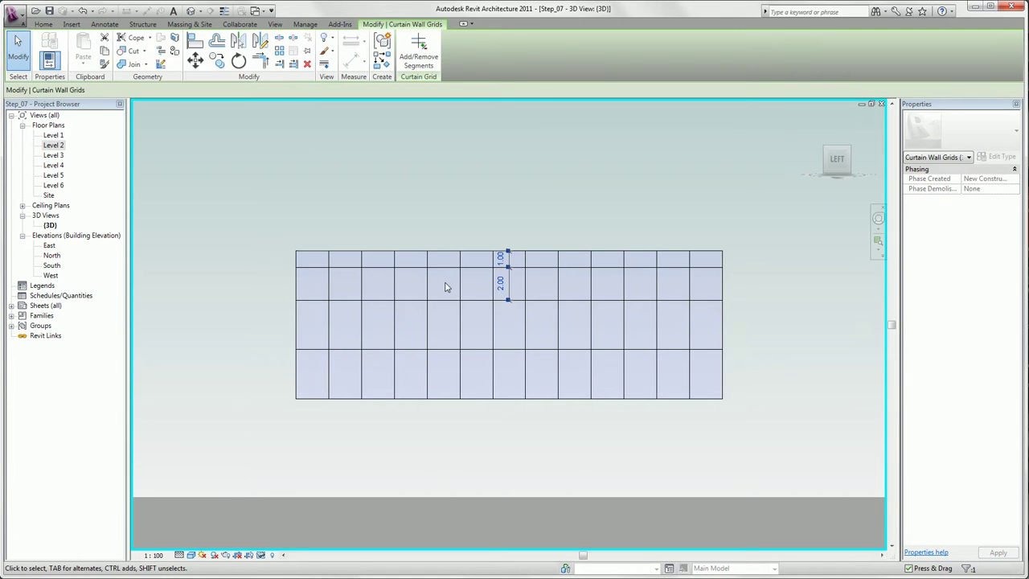
{"action": "left_click", "coordinate": [499, 258]}
{"action": "type", "text": ".6"}
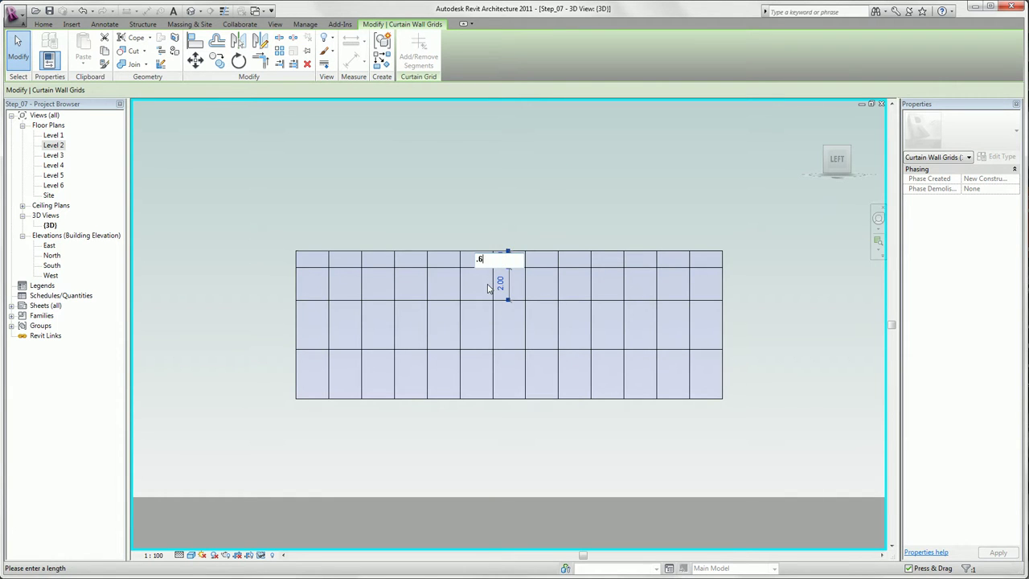
{"action": "key", "text": "Return"}
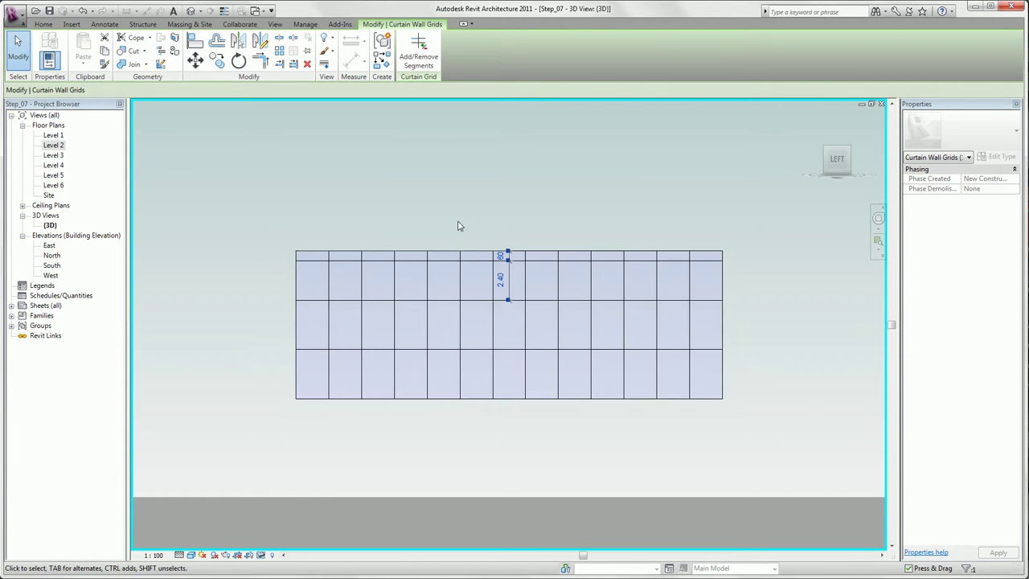
Try unpinning a vertical pattern grid line near mid-wall and moving it about 0.8 m sideways
{"action": "left_click", "coordinate": [461, 282]}
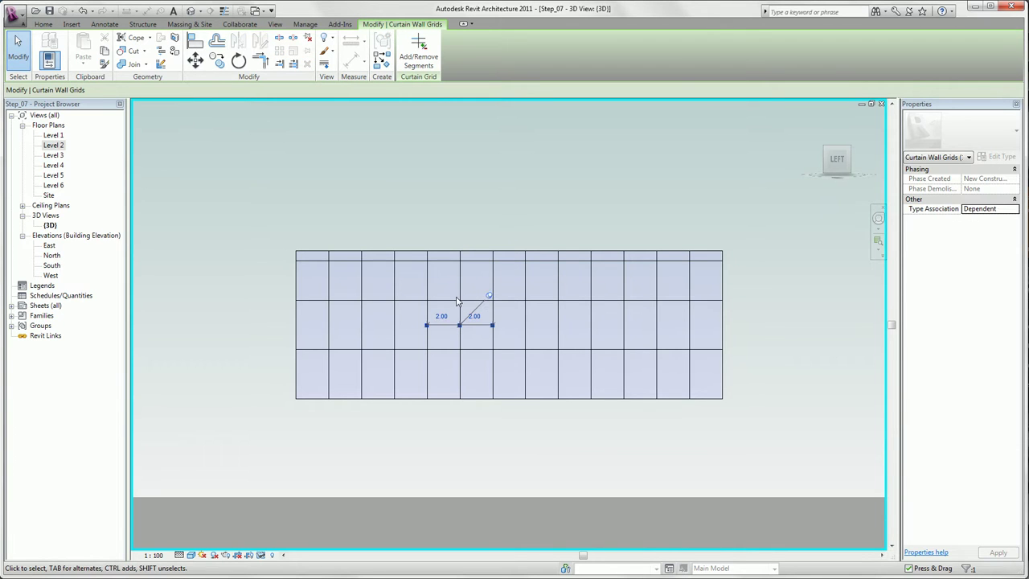
{"action": "left_click", "coordinate": [488, 298]}
{"action": "left_click_drag", "start_coordinate": [462, 291], "coordinate": [474, 288]}
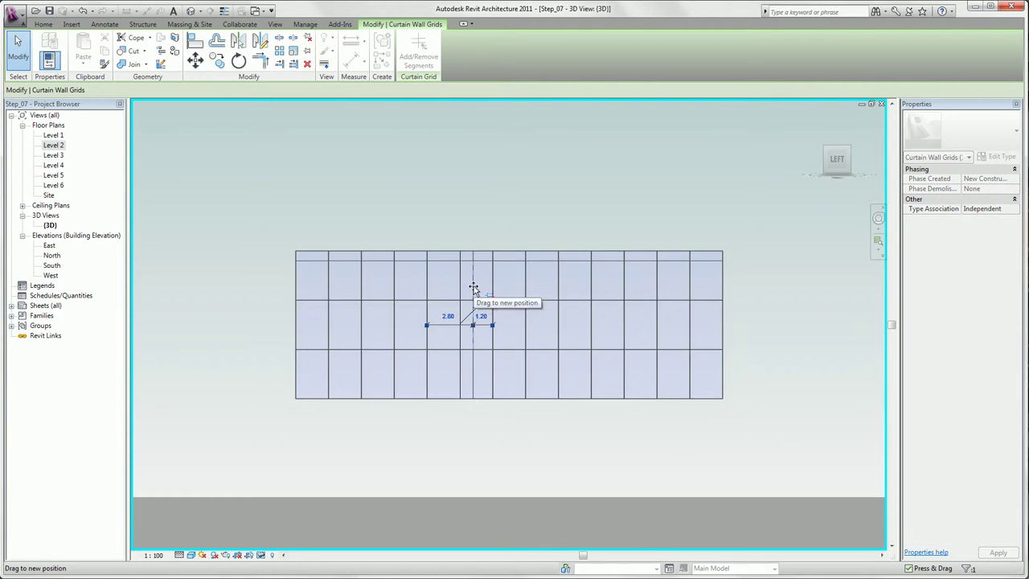
{"action": "left_click", "coordinate": [144, 125]}
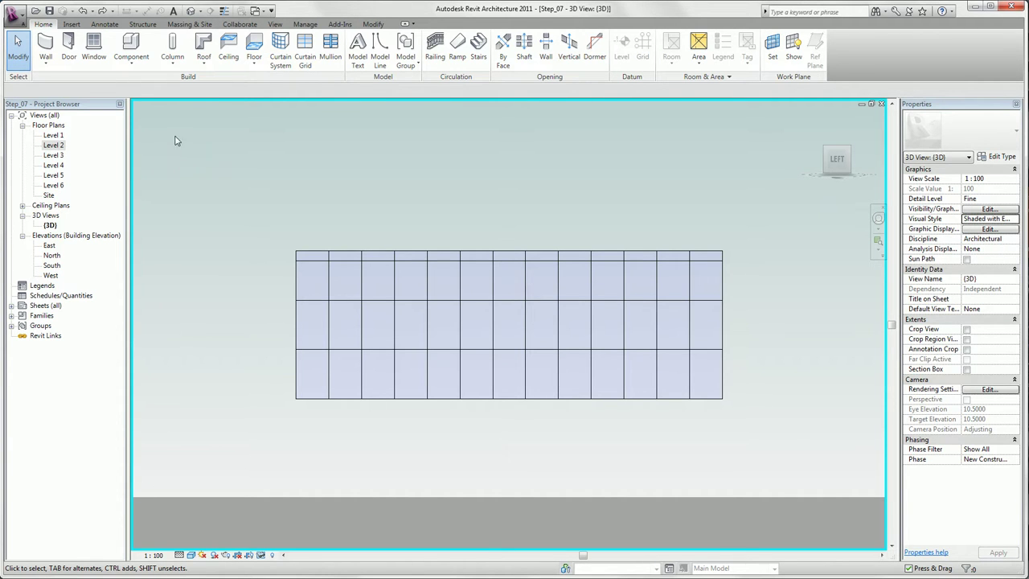
Insert a horizontal curtain grid line with the All Except Picked option, about 1.6 m below the uppermost grid line
{"action": "left_click", "coordinate": [304, 46]}
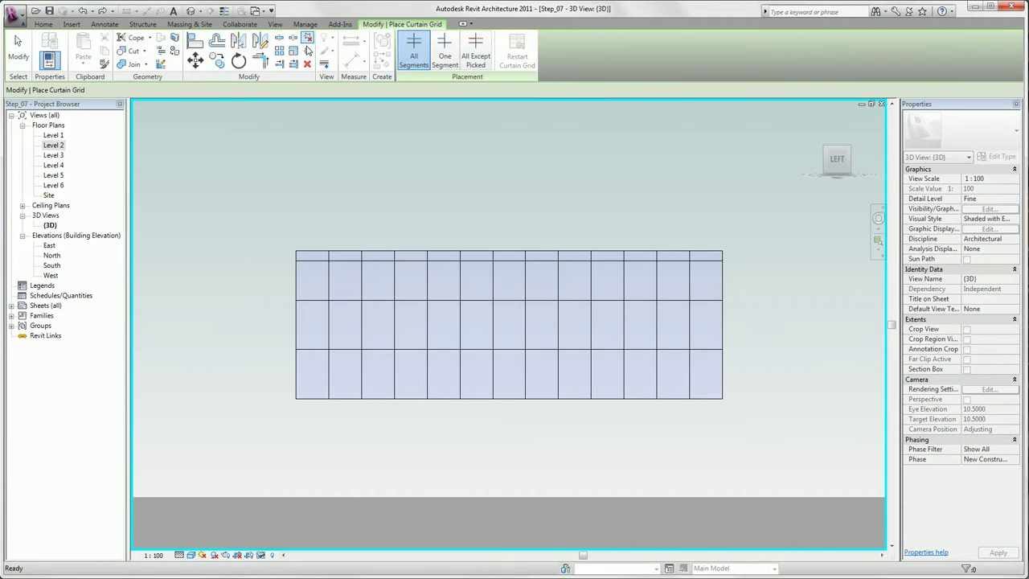
{"action": "left_click", "coordinate": [476, 56]}
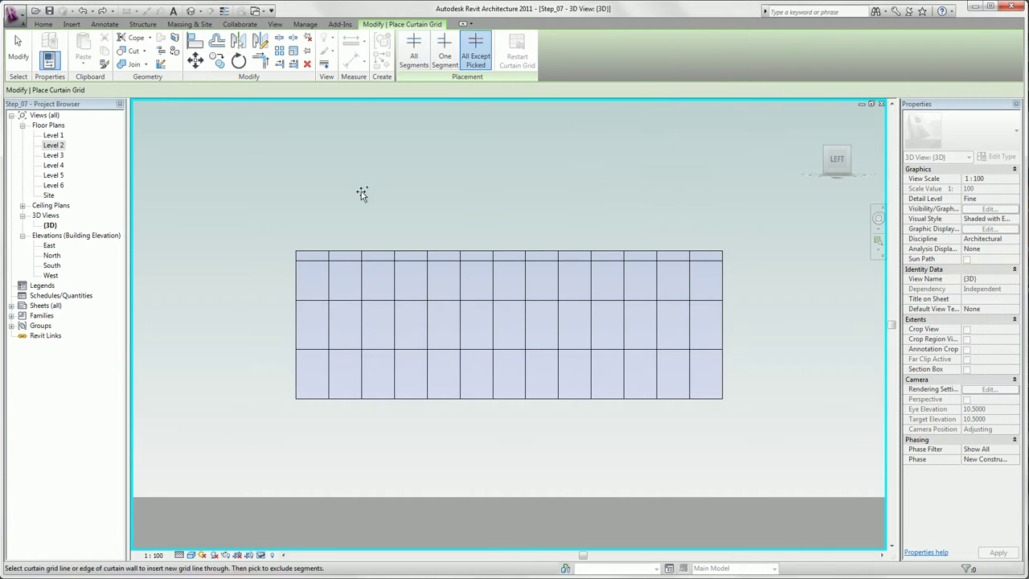
{"action": "left_click", "coordinate": [295, 288]}
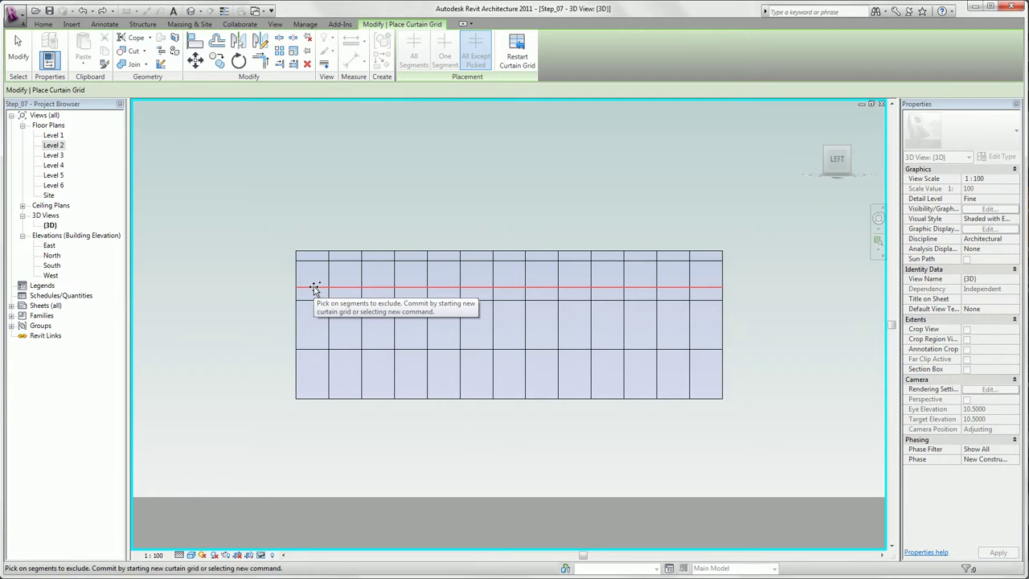
Exclude every other segment of the new grid line, starting with the first bay and ending with the last, and commit the line
{"action": "left_click", "coordinate": [315, 288]}
{"action": "left_click", "coordinate": [380, 288]}
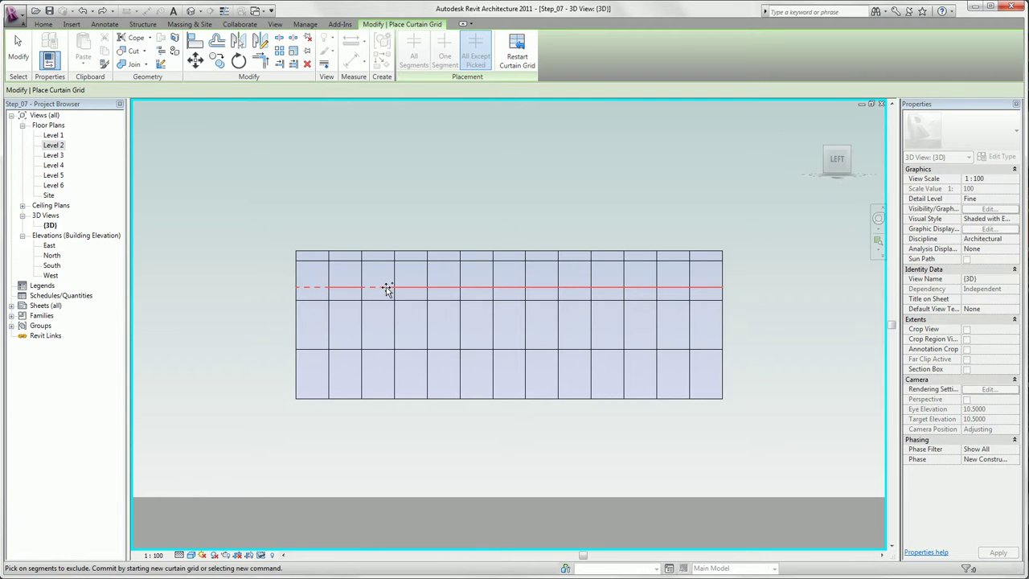
{"action": "left_click", "coordinate": [443, 288]}
{"action": "left_click", "coordinate": [507, 288]}
{"action": "left_click", "coordinate": [576, 287]}
{"action": "left_click", "coordinate": [633, 287]}
{"action": "left_click", "coordinate": [701, 289]}
{"action": "key", "text": "Escape"}
{"action": "key", "text": "Escape"}
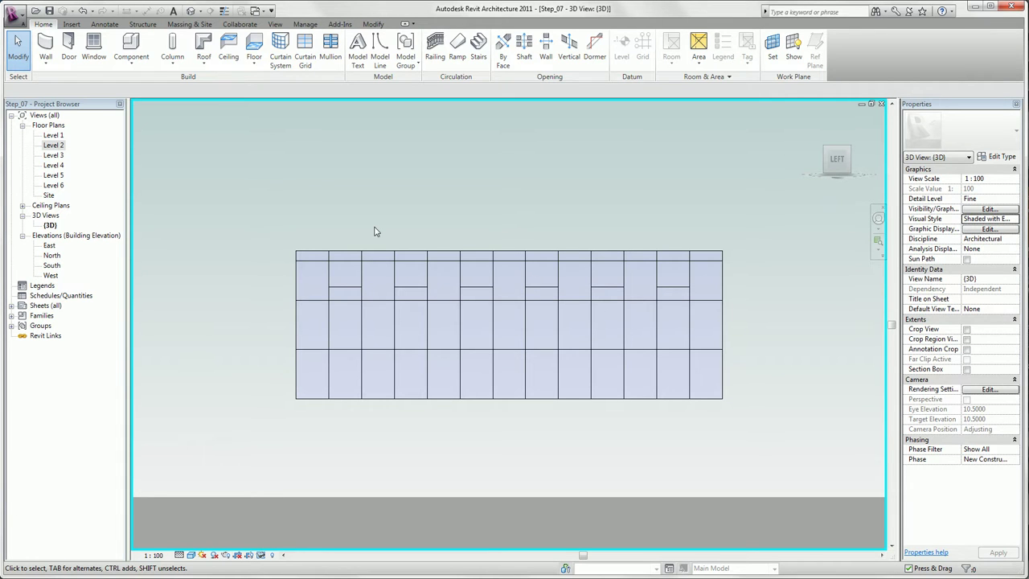
Copy the uppermost grid line and the interrupted grid line together into both 3 m rows below, using the Multiple option
{"action": "left_click", "coordinate": [370, 268]}
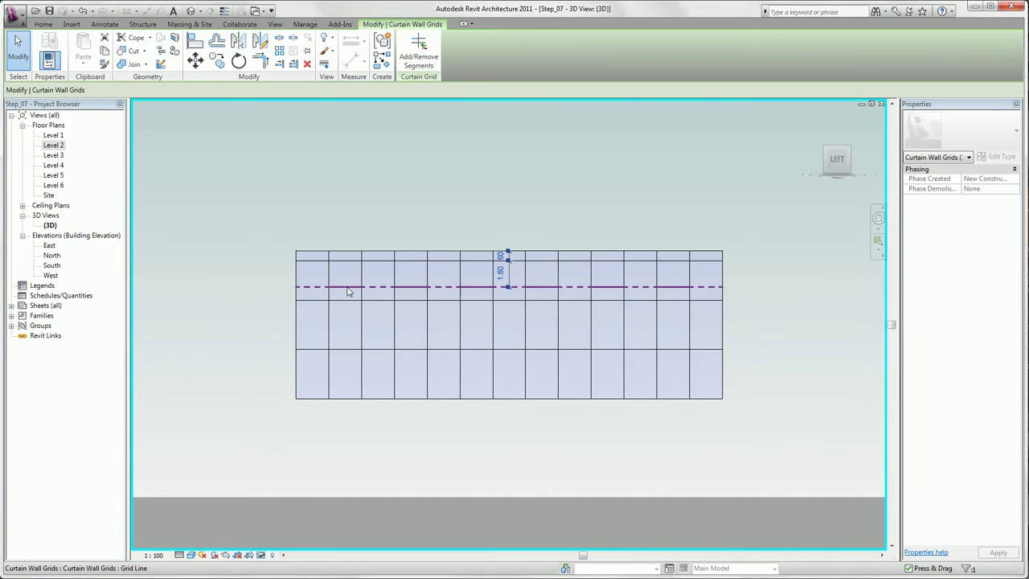
{"action": "left_click", "coordinate": [348, 289], "text": "ctrl"}
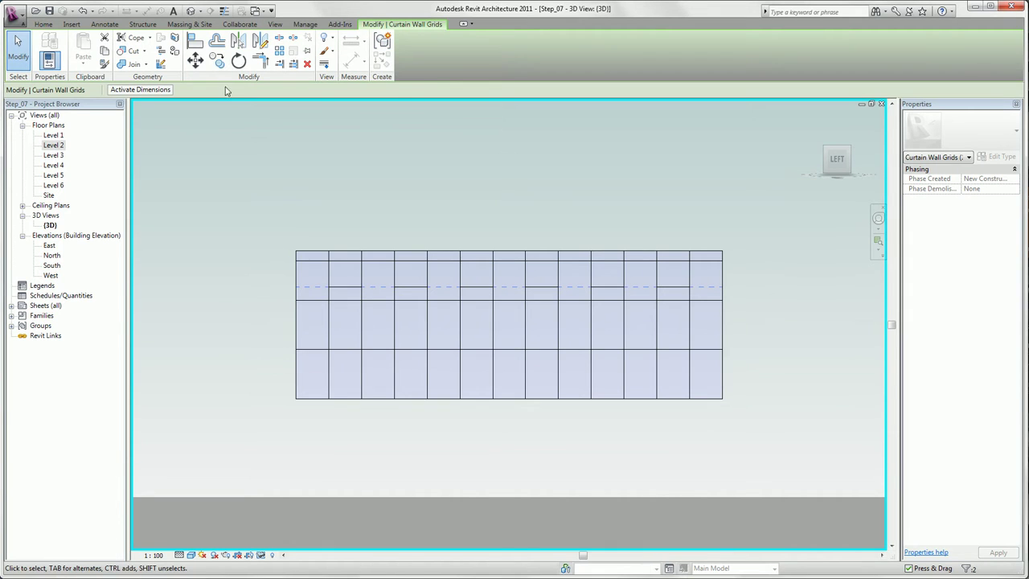
{"action": "left_click", "coordinate": [223, 70]}
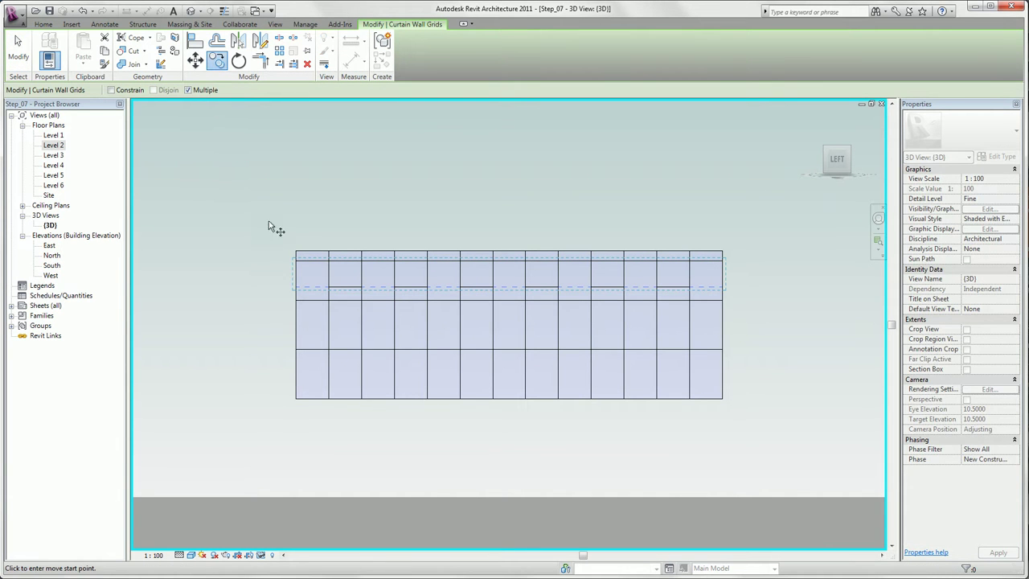
{"action": "left_click", "coordinate": [295, 253]}
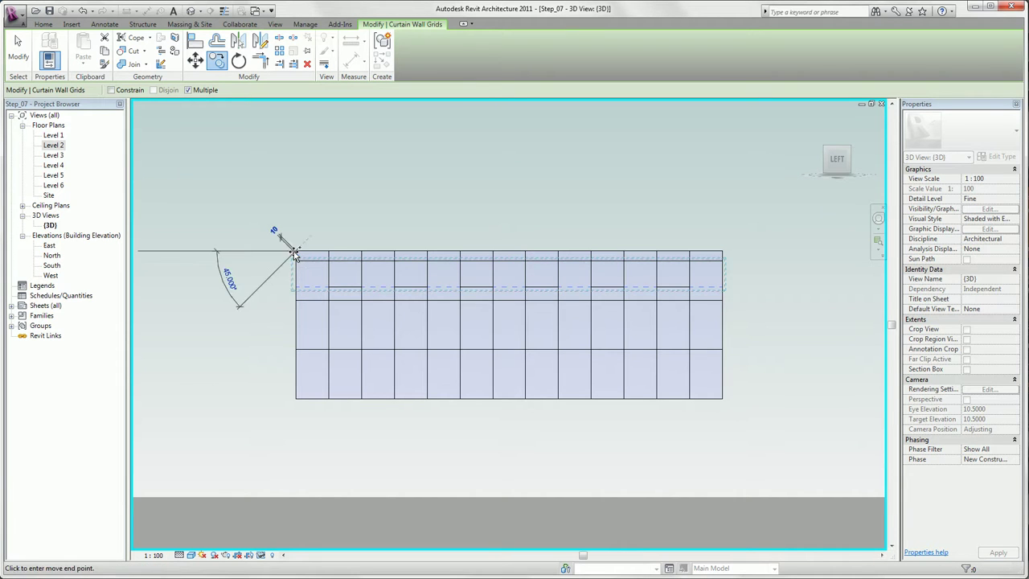
{"action": "left_click", "coordinate": [294, 353]}
{"action": "key", "text": "Escape"}
{"action": "key", "text": "Escape"}
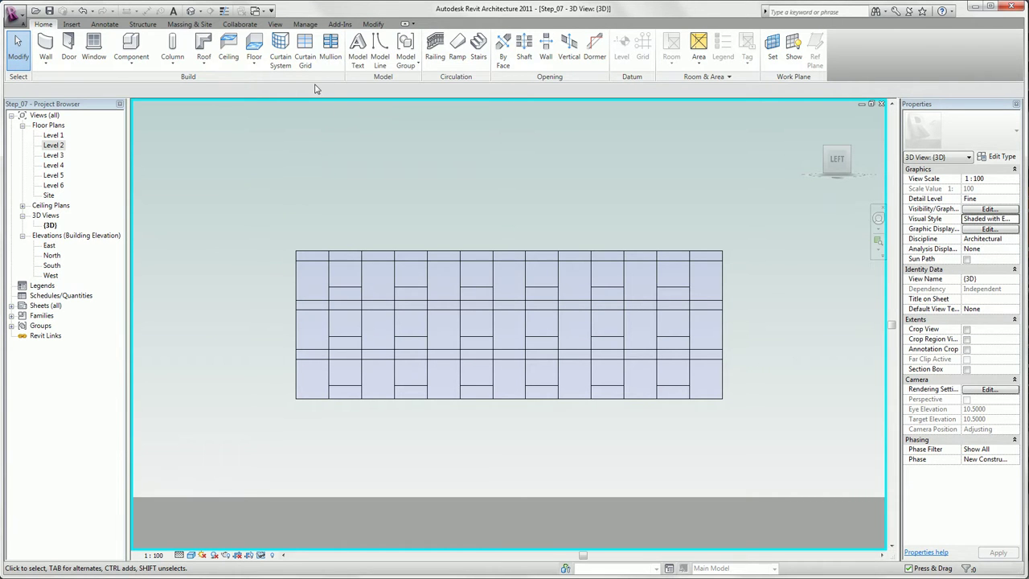
Place Rectangular Mullion 50 x 150mm on all grid lines of the isolated curtain wall
{"action": "middle_click_drag", "start_coordinate": [349, 127], "coordinate": [337, 218], "text": "shift"}
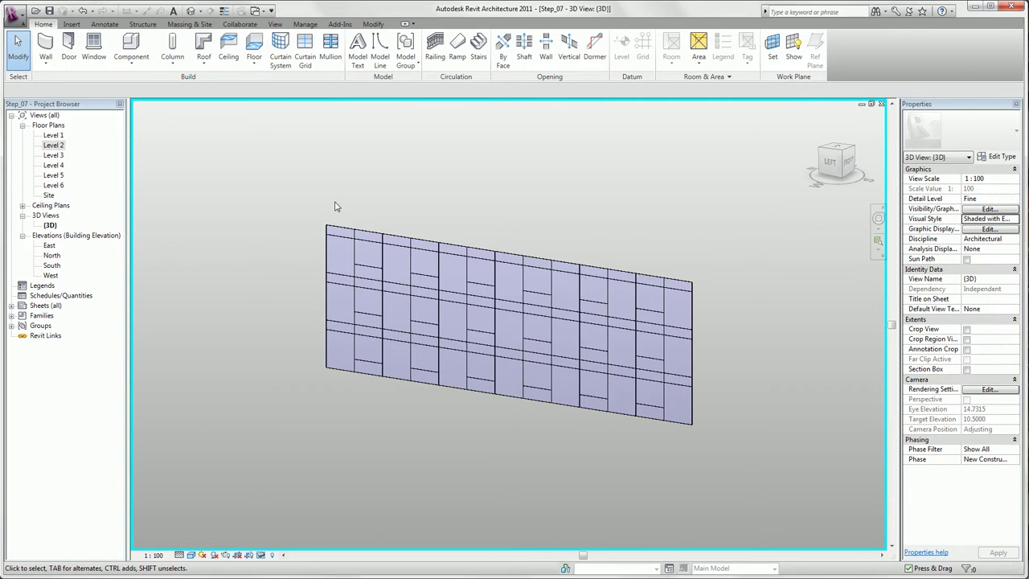
{"action": "left_click", "coordinate": [328, 59]}
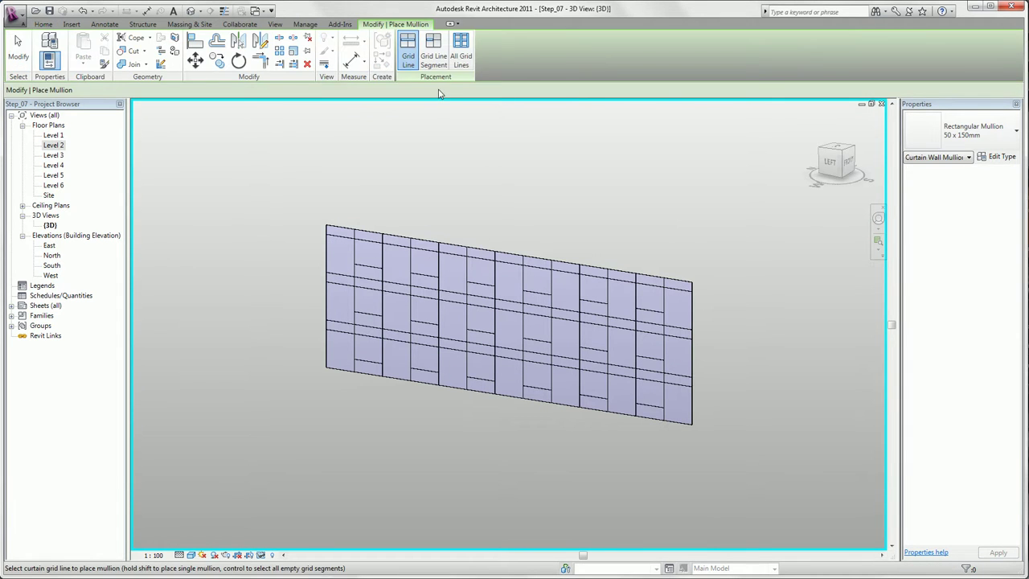
{"action": "left_click", "coordinate": [460, 53]}
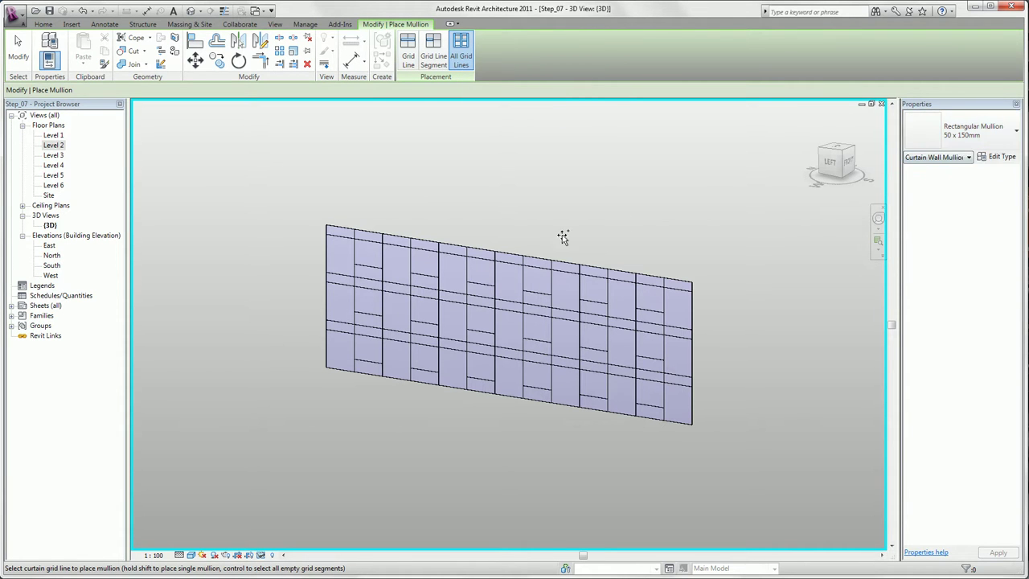
{"action": "left_click", "coordinate": [500, 246]}
{"action": "scroll", "coordinate": [506, 241], "scroll_direction": "up", "scroll_amount": 3}
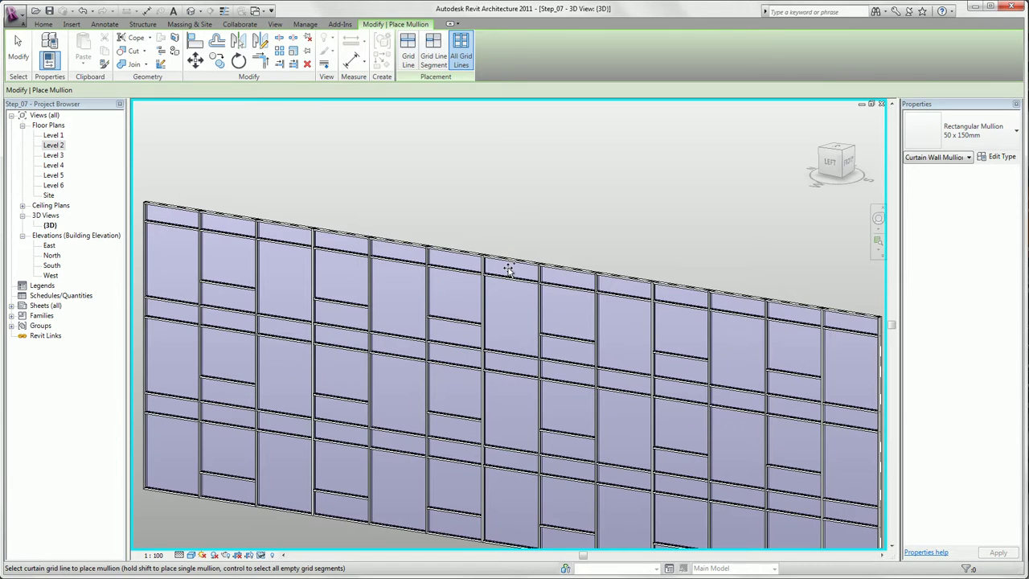
{"action": "key", "text": "Escape"}
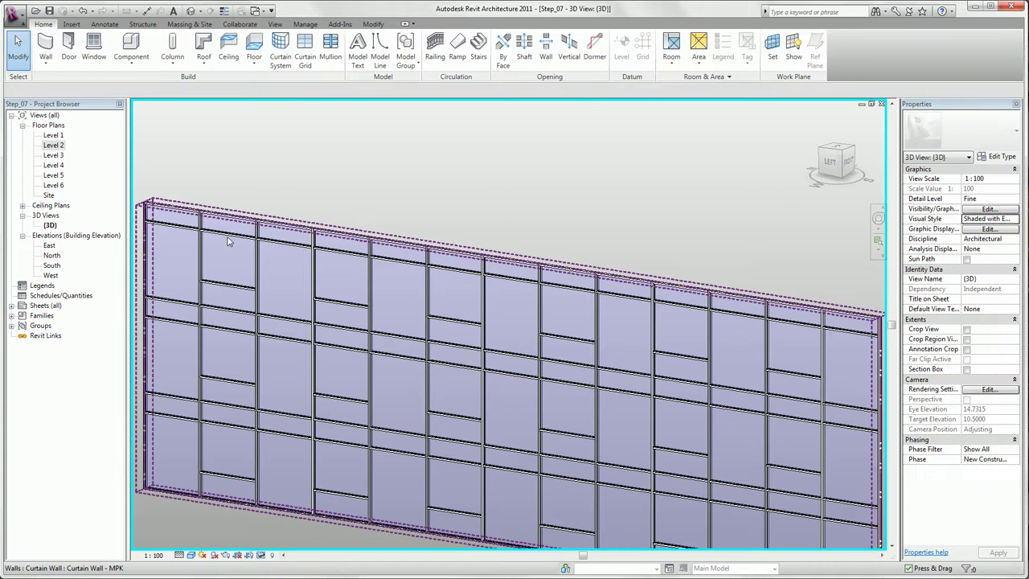
Select the upper-row glazing panel in the second bay and extend the selection to all panels along its horizontal grid
{"action": "key", "text": "Tab"}
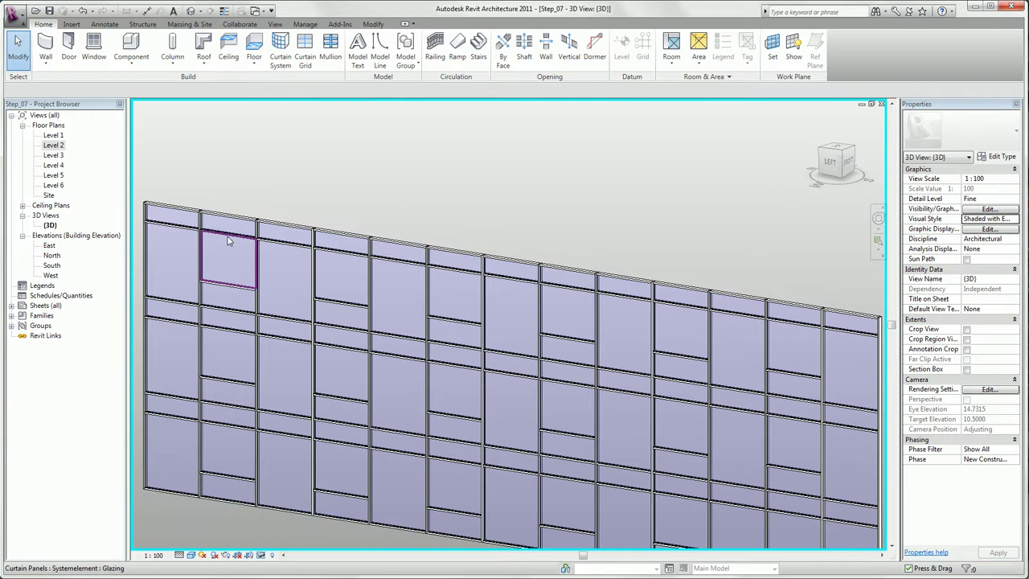
{"action": "left_click", "coordinate": [228, 241]}
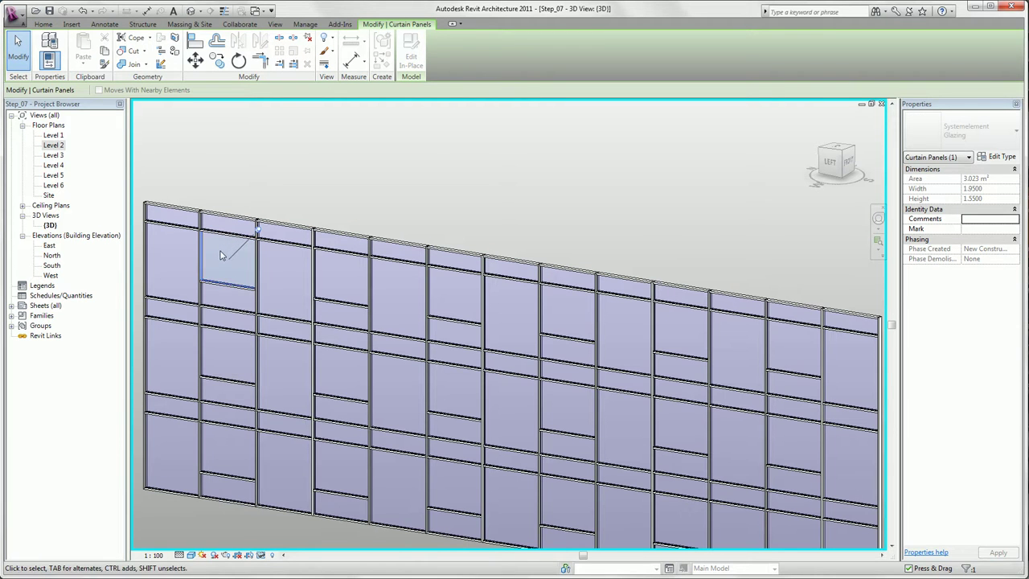
{"action": "right_click", "coordinate": [223, 255]}
{"action": "mouse_move", "coordinate": [259, 309]}
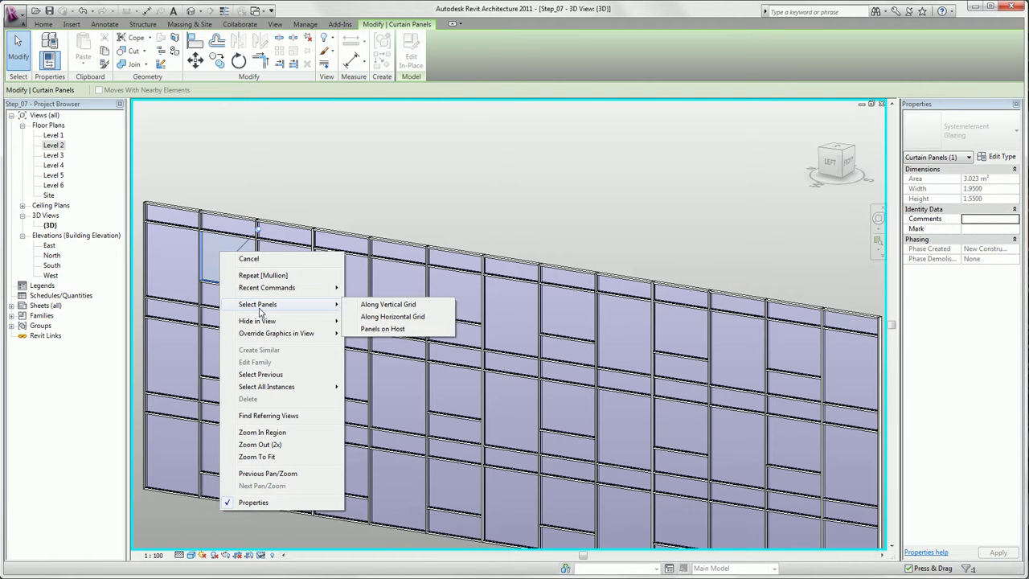
{"action": "left_click", "coordinate": [389, 316]}
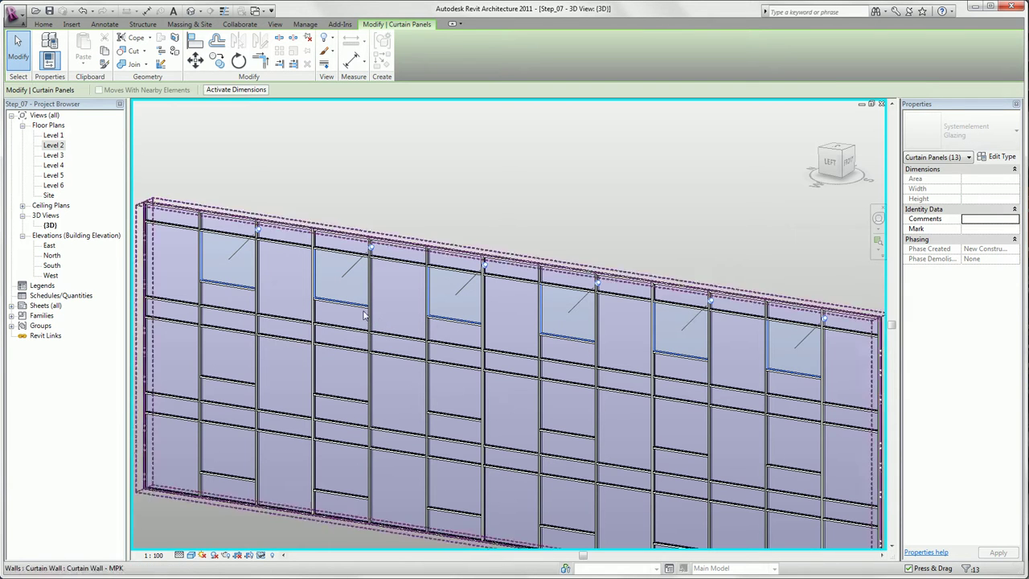
Unpin the selected row of panels and change their type to M_Curtain Wall Awning
{"action": "left_click", "coordinate": [311, 38]}
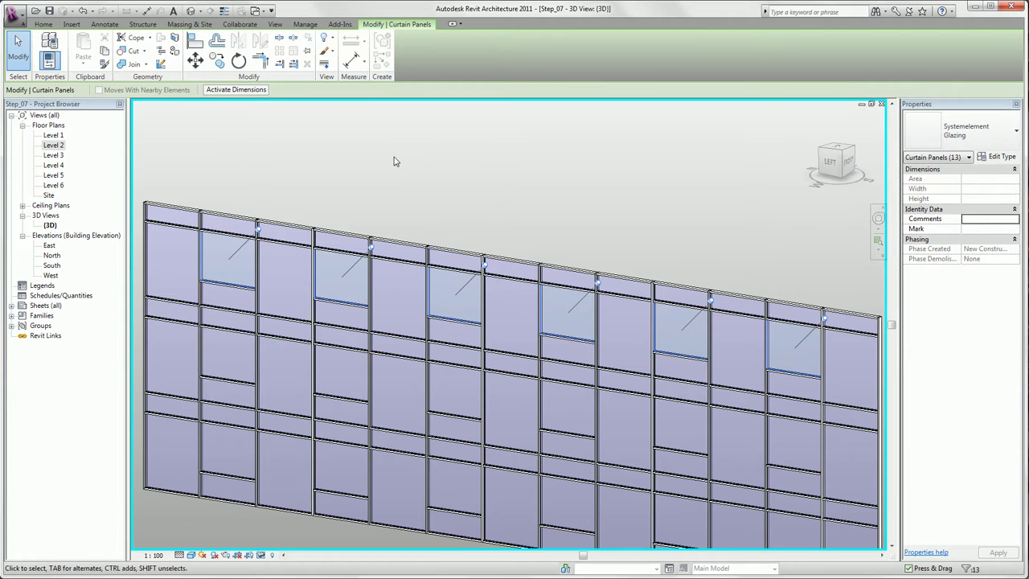
{"action": "left_click", "coordinate": [976, 133]}
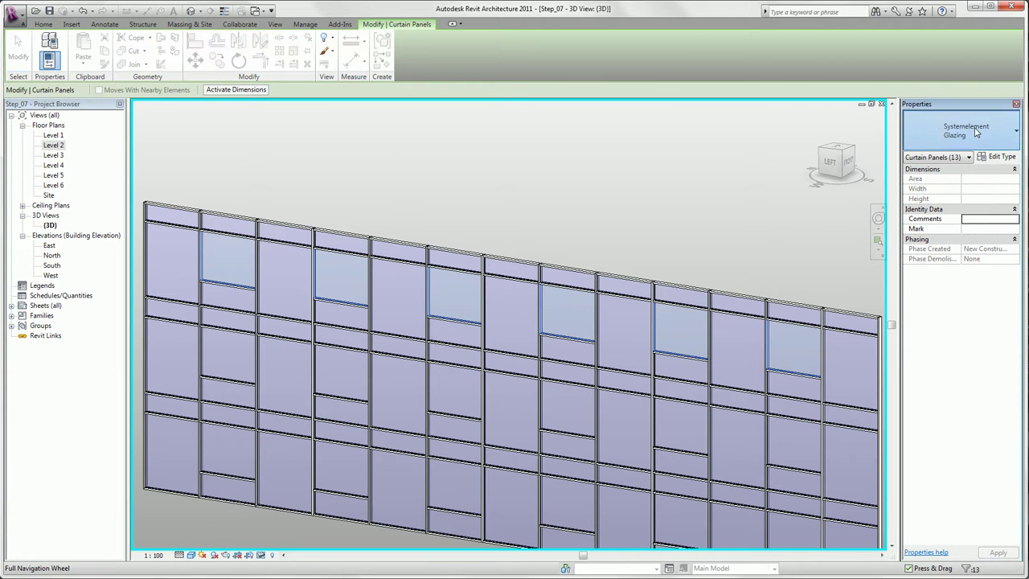
{"action": "left_click", "coordinate": [976, 132]}
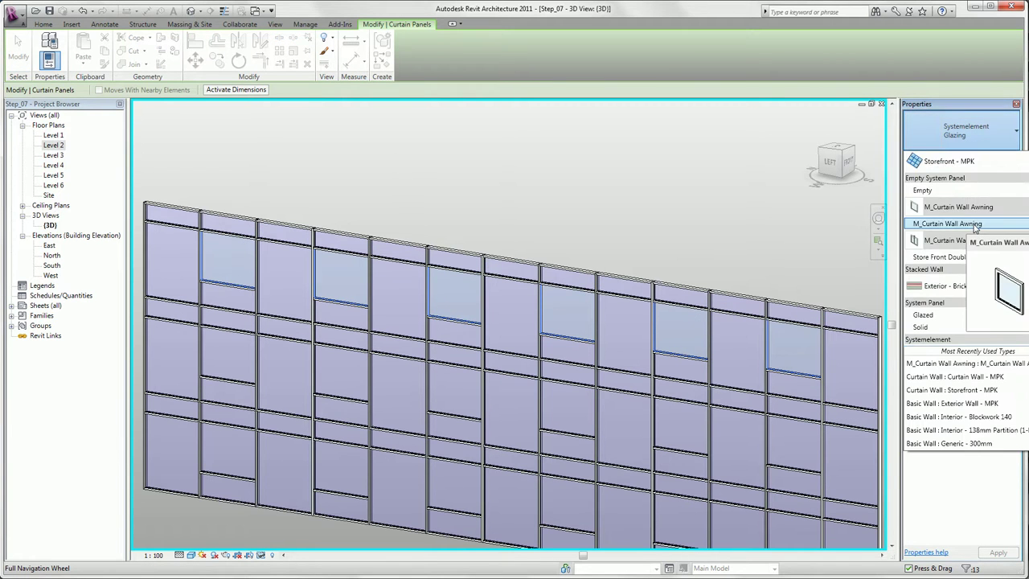
{"action": "left_click", "coordinate": [975, 225]}
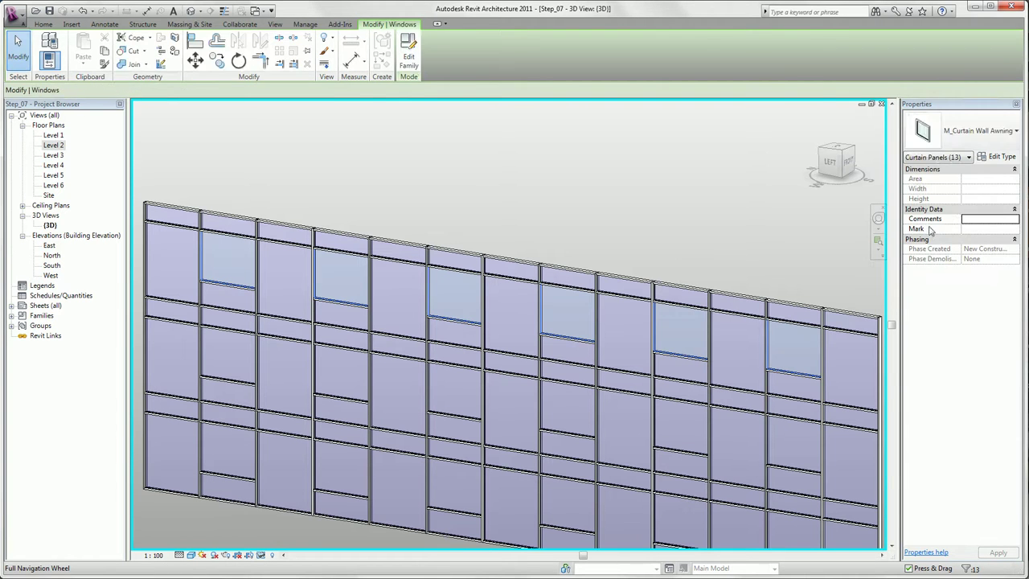
{"action": "left_click", "coordinate": [686, 240]}
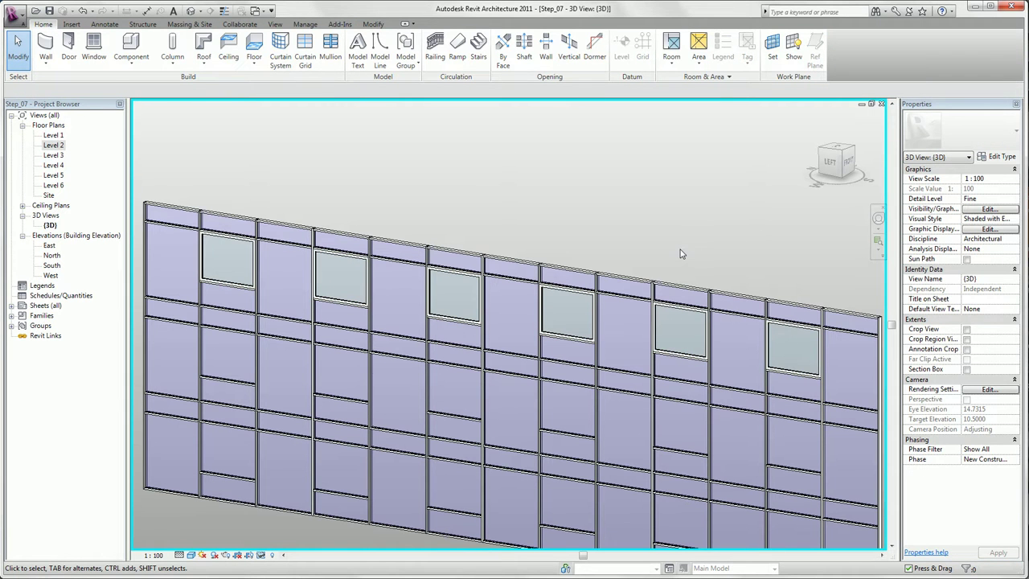
Reset the temporary hide/isolate so the whole building is displayed
{"action": "scroll", "coordinate": [680, 254], "scroll_direction": "down", "scroll_amount": 1}
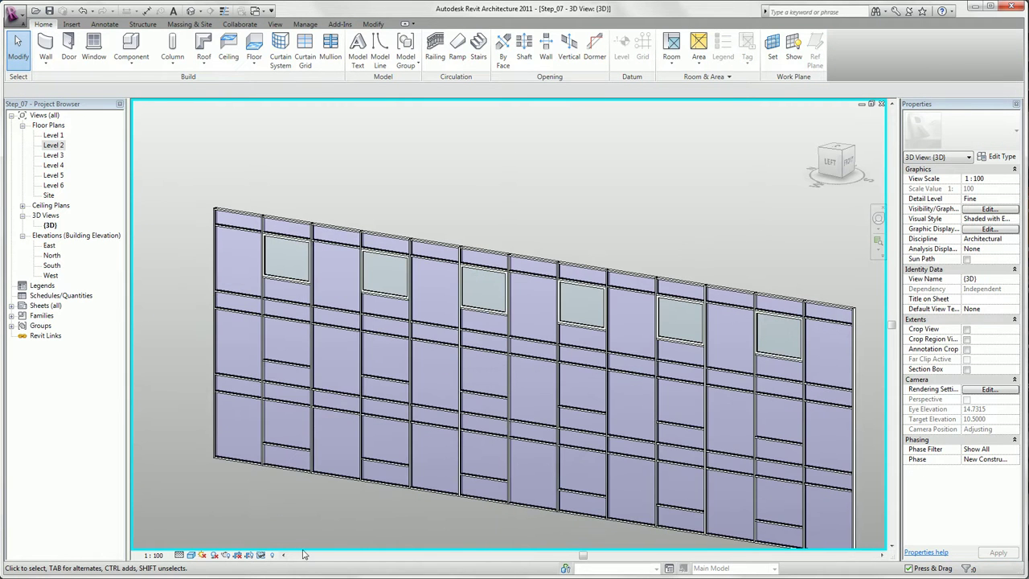
{"action": "left_click", "coordinate": [260, 555]}
{"action": "left_click", "coordinate": [299, 542]}
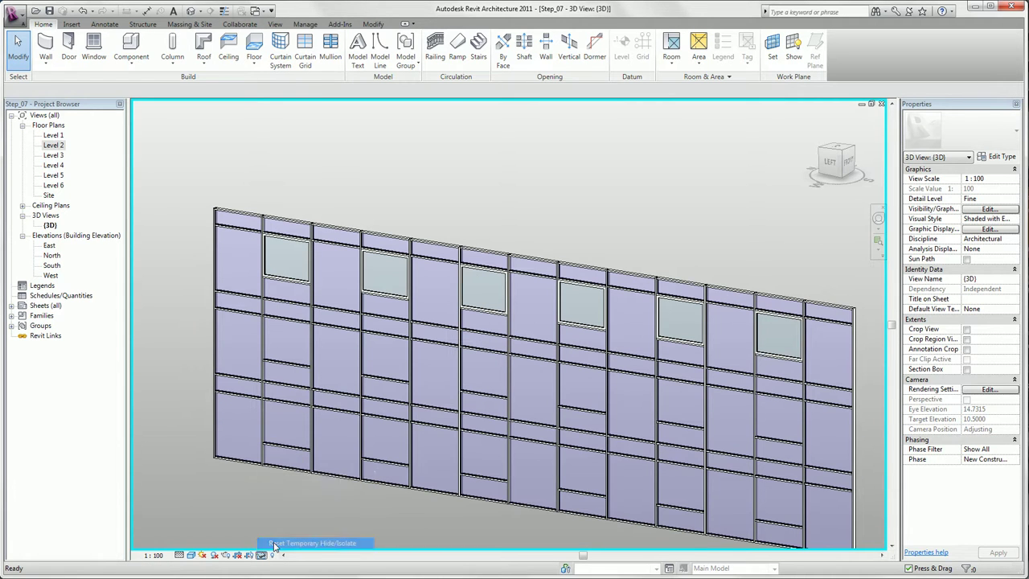
{"action": "scroll", "coordinate": [257, 432], "scroll_direction": "down", "scroll_amount": 3}
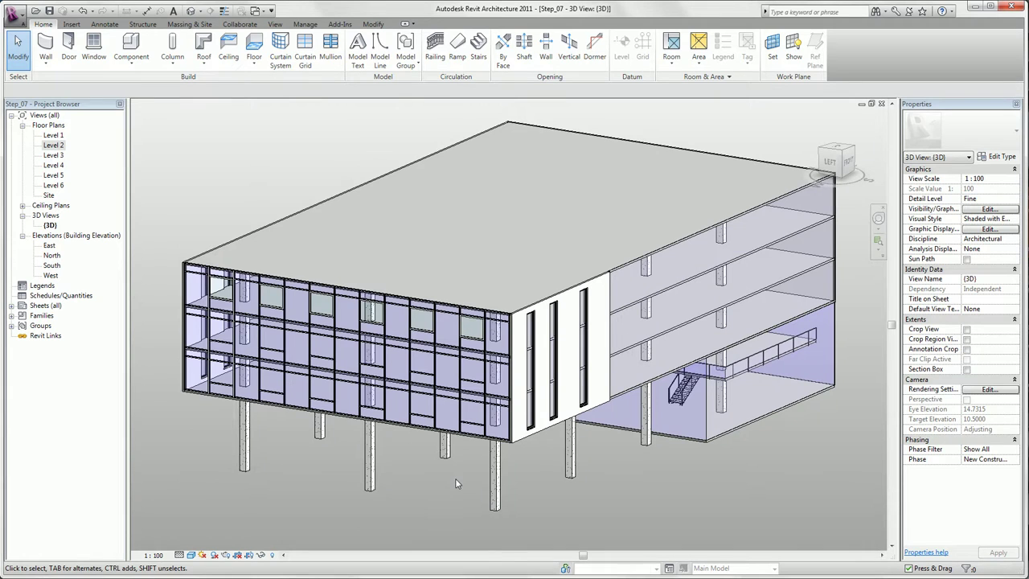
Select all Standard curtain walls in the entire project and change their type to Storefront - MPK
{"action": "left_click", "coordinate": [673, 438]}
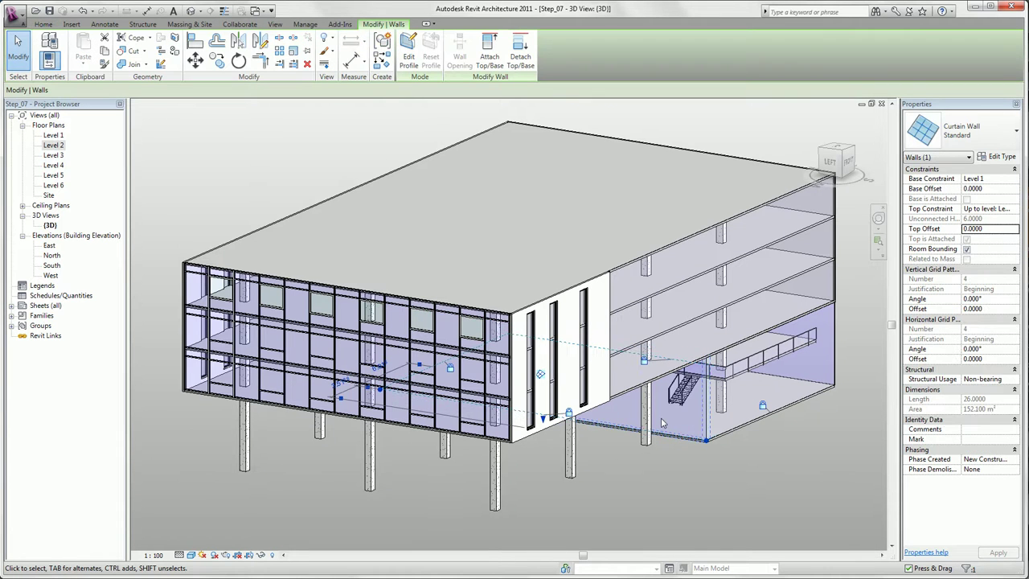
{"action": "right_click", "coordinate": [663, 423]}
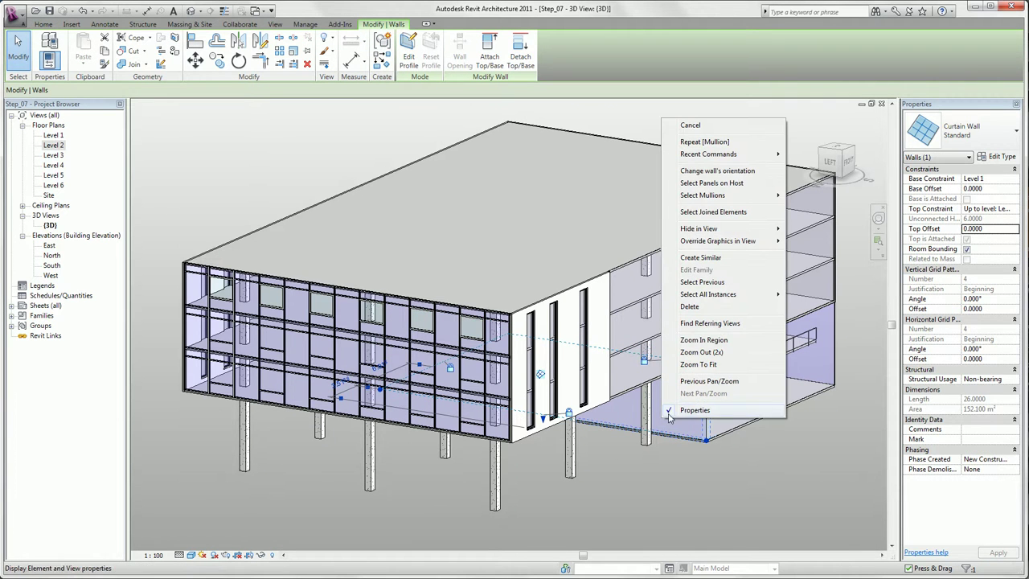
{"action": "mouse_move", "coordinate": [736, 301]}
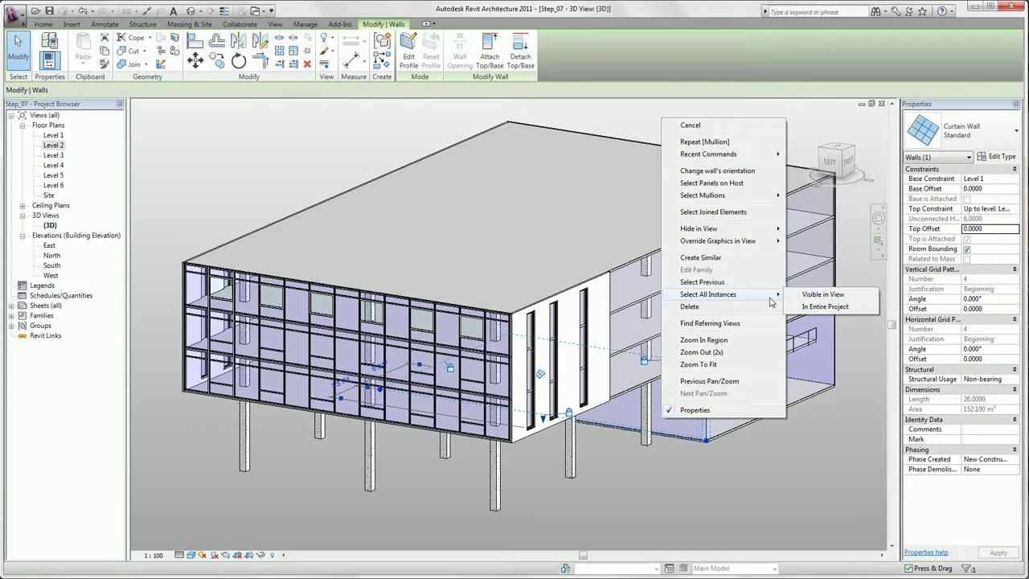
{"action": "left_click", "coordinate": [810, 309]}
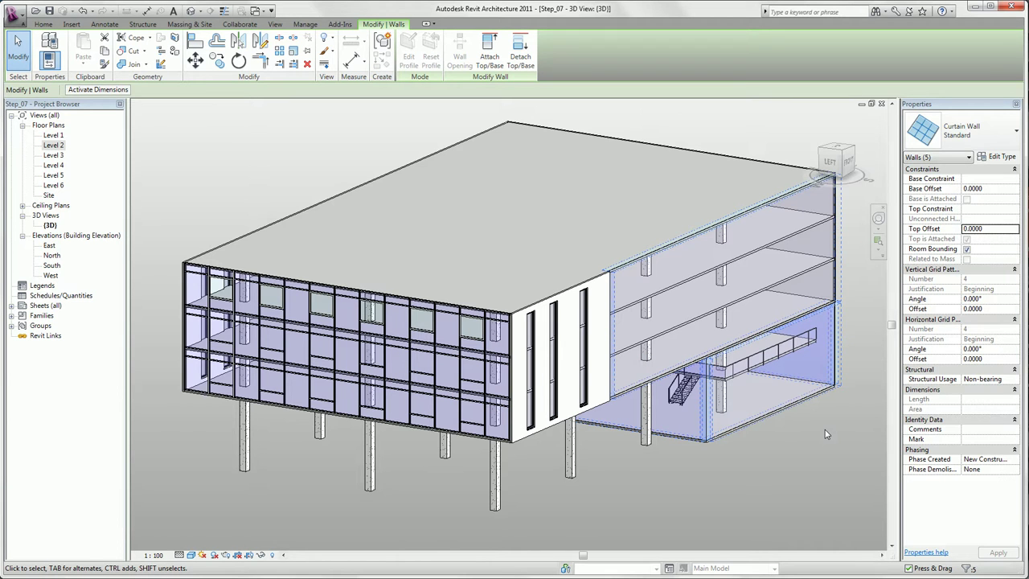
{"action": "left_click", "coordinate": [958, 136]}
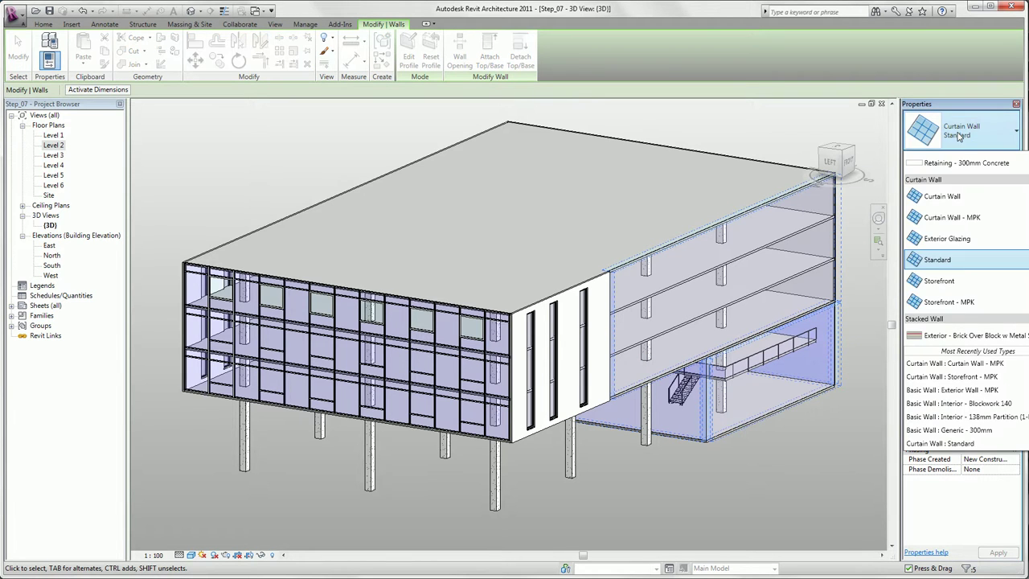
{"action": "left_click", "coordinate": [965, 304]}
{"action": "left_click", "coordinate": [807, 455]}
Add a one-segment horizontal curtain grid 2.00 m above the base in the front storefront's lower panel, third bay from the corner
{"action": "middle_click_drag", "start_coordinate": [806, 457], "coordinate": [727, 485], "text": "shift"}
{"action": "scroll", "coordinate": [710, 479], "scroll_direction": "up", "scroll_amount": 2}
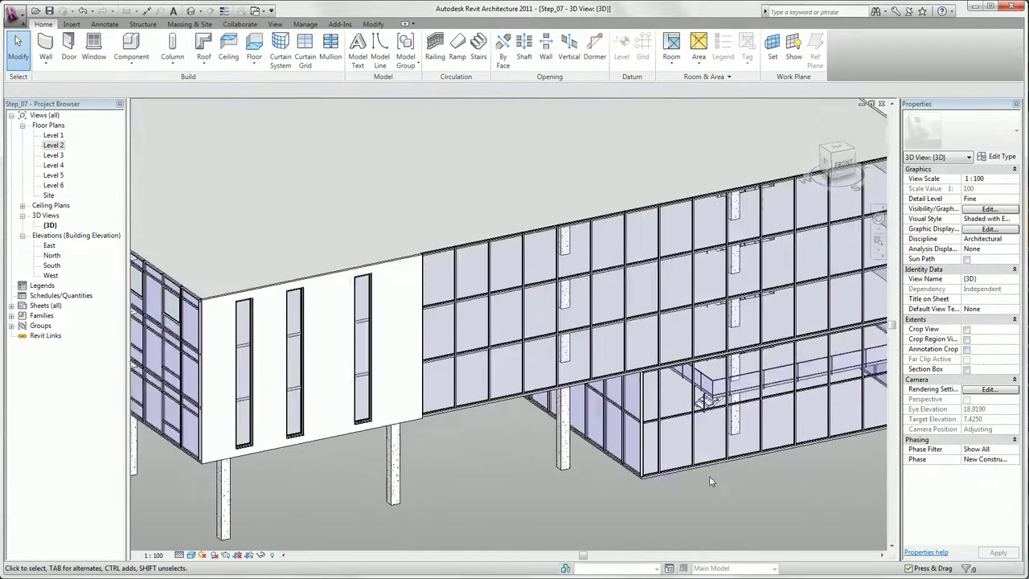
{"action": "scroll", "coordinate": [711, 480], "scroll_direction": "up", "scroll_amount": 2}
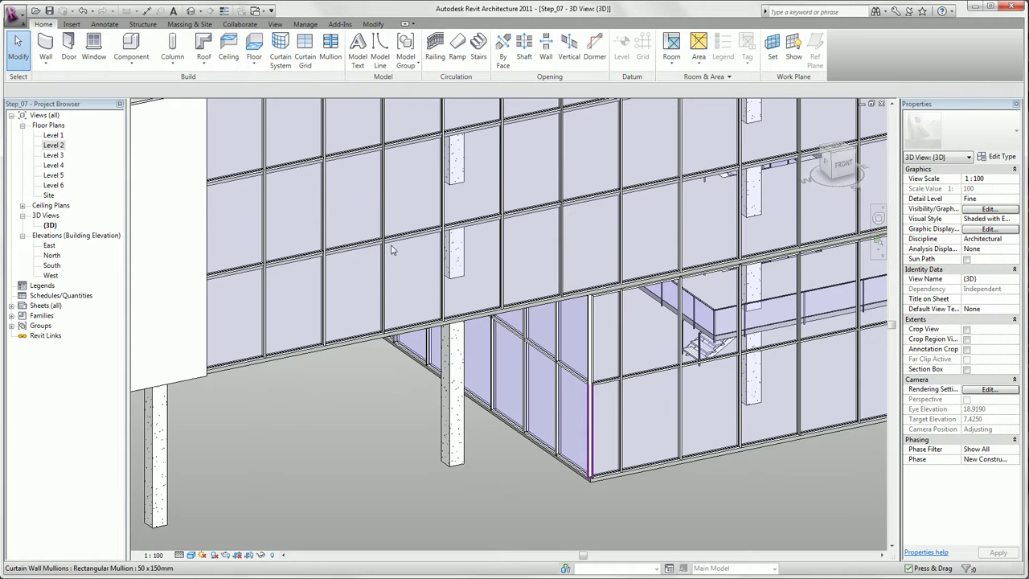
{"action": "left_click", "coordinate": [304, 50]}
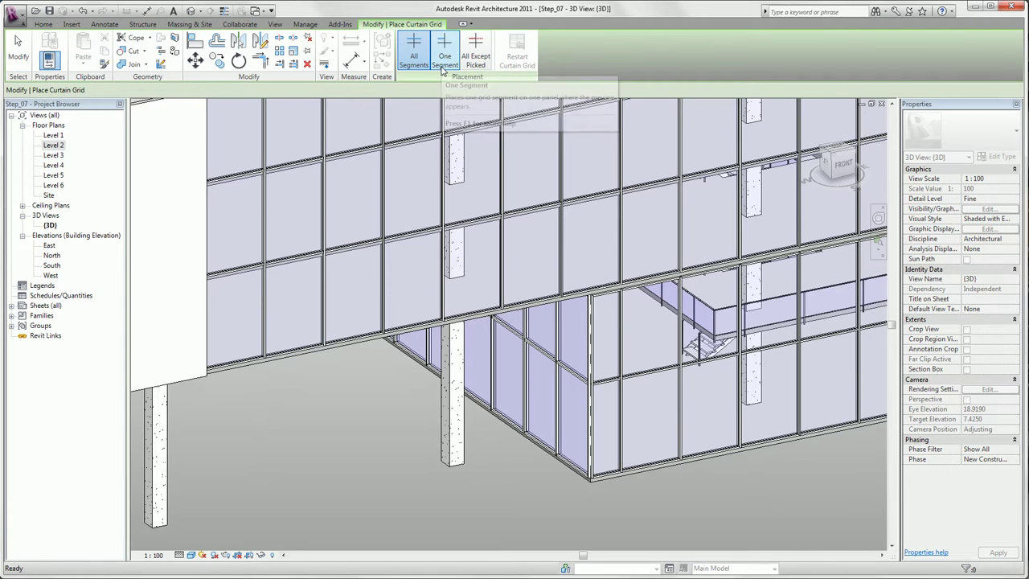
{"action": "left_click", "coordinate": [443, 64]}
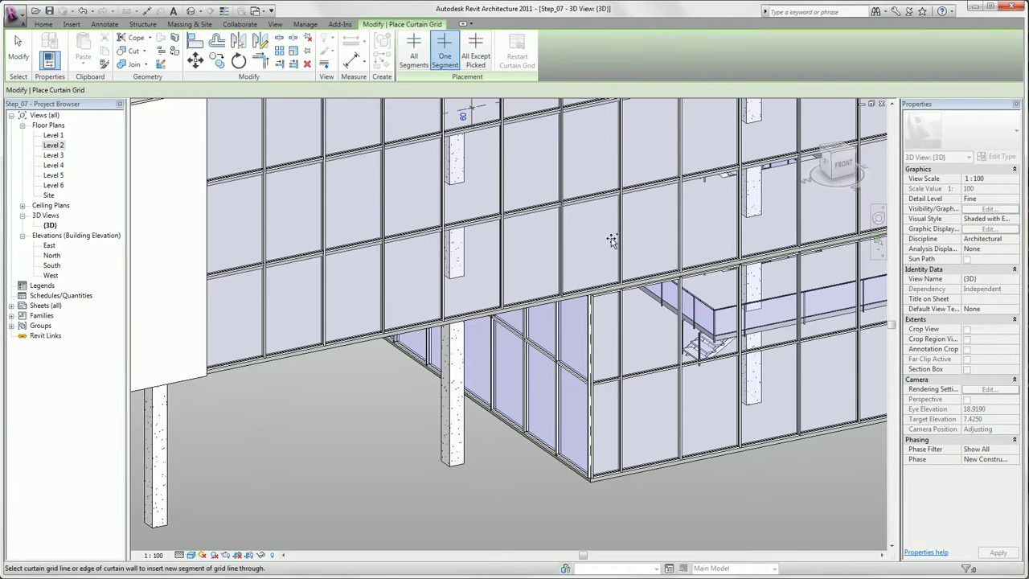
{"action": "left_click", "coordinate": [685, 390]}
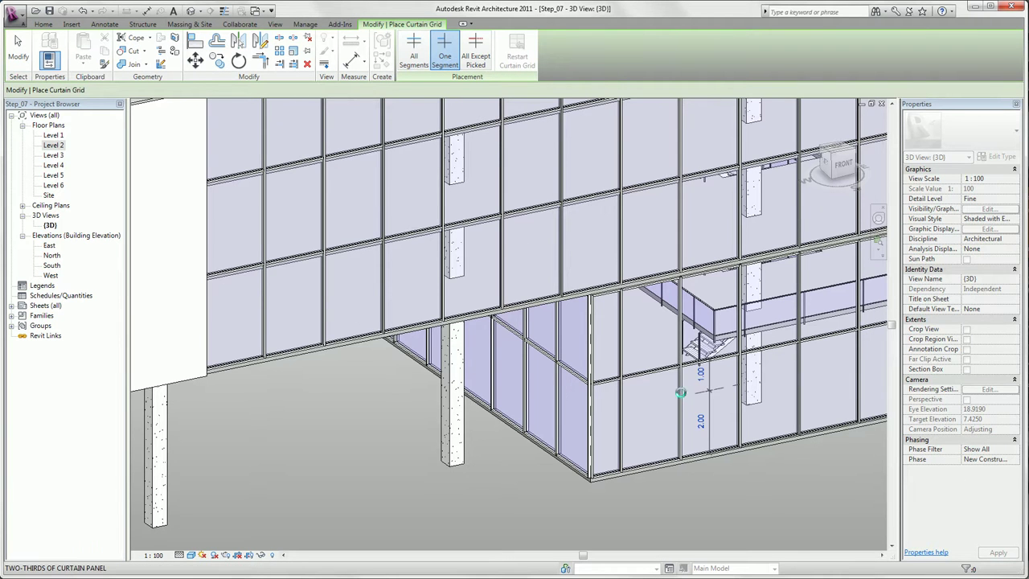
{"action": "key", "text": "Escape"}
Unpin and delete the bottom mullion beneath the newly divided ground-floor panel in the third bay
{"action": "scroll", "coordinate": [722, 475], "scroll_direction": "up", "scroll_amount": 2}
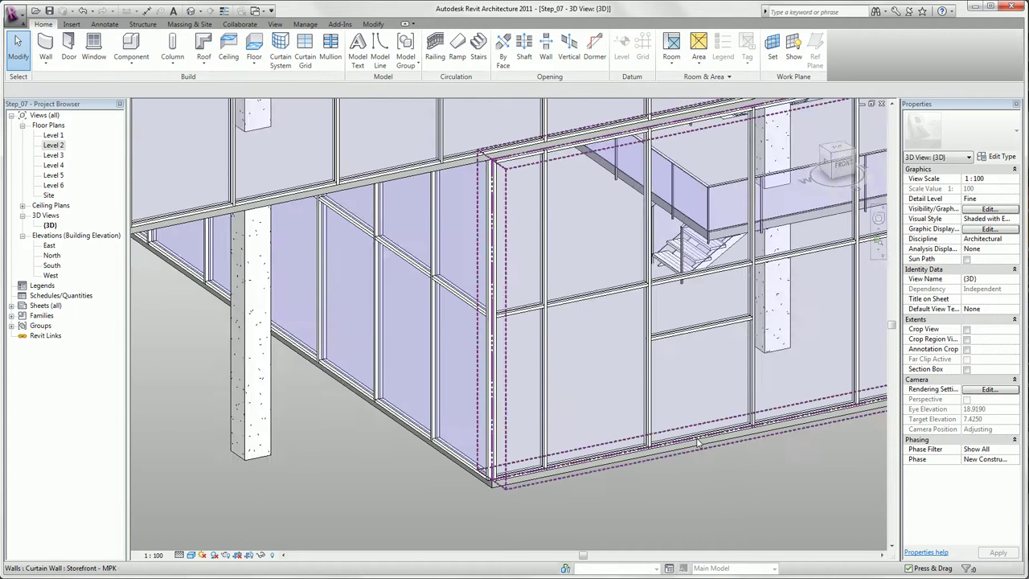
{"action": "key", "text": "Tab"}
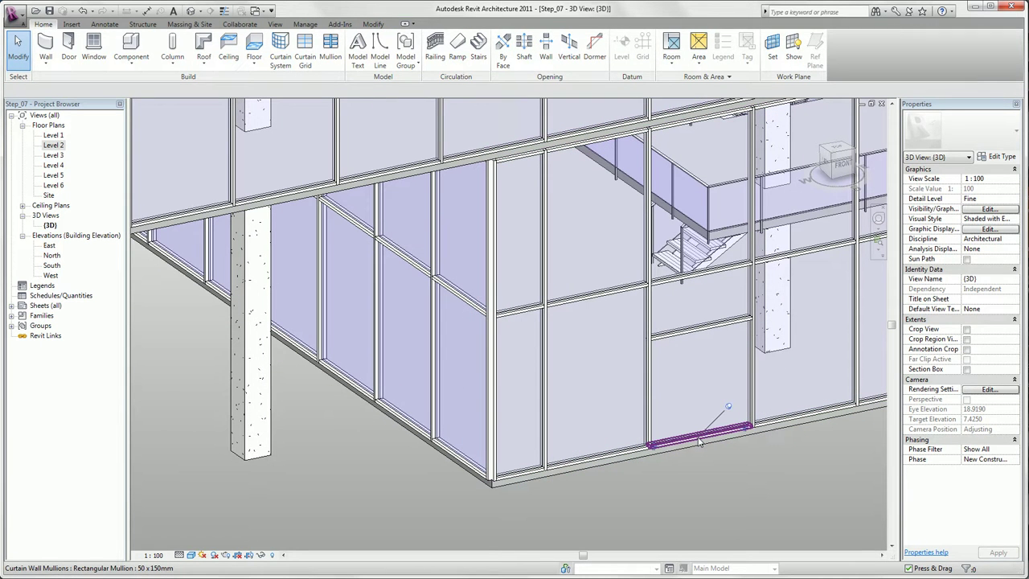
{"action": "left_click", "coordinate": [700, 440]}
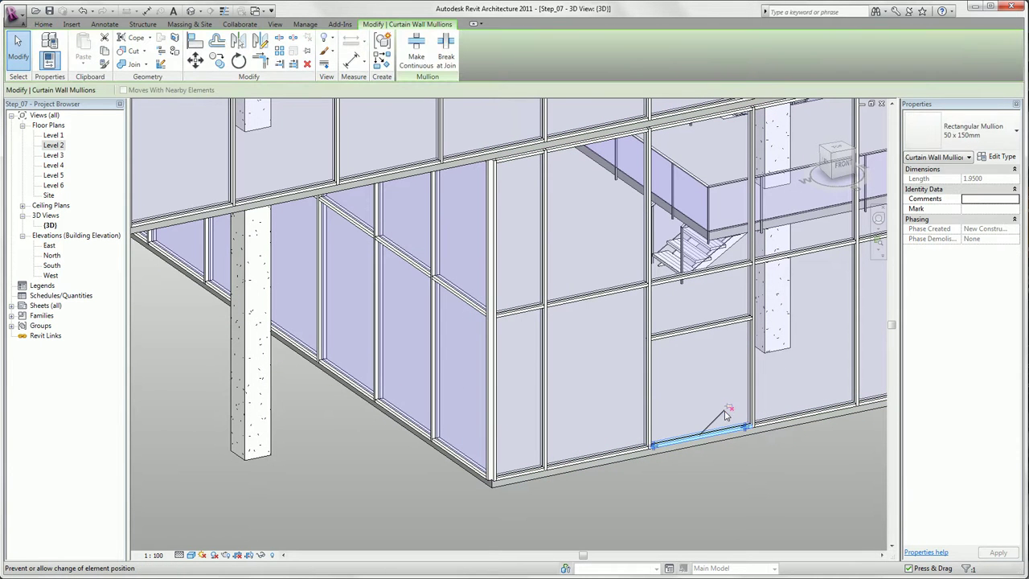
{"action": "key", "text": "Escape"}
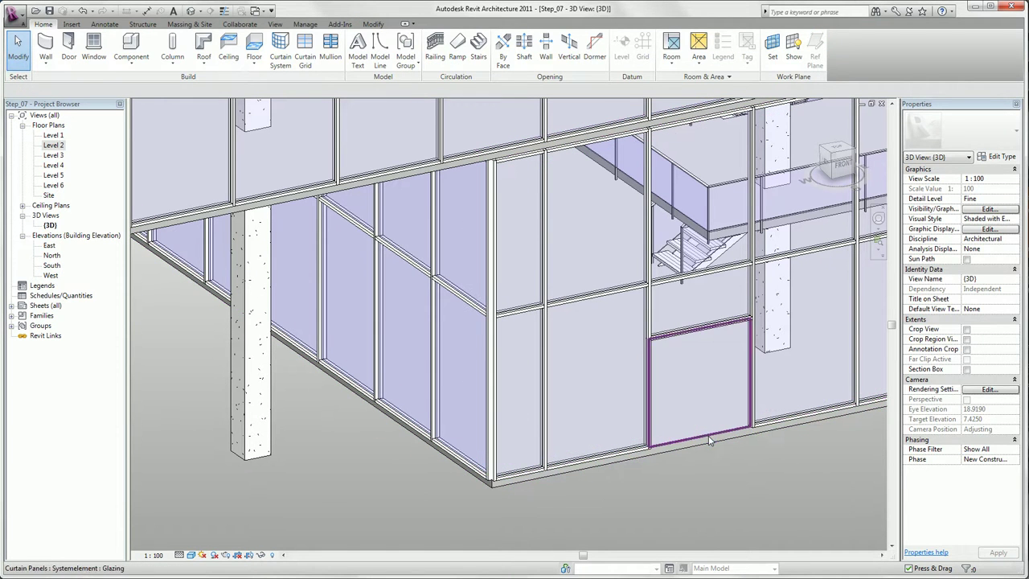
Change the glazing panel below the new grid segment to the M_Curtain Wall-Store Front-Dbl type Store Front Double Door
{"action": "left_click", "coordinate": [701, 394]}
{"action": "left_click", "coordinate": [980, 146]}
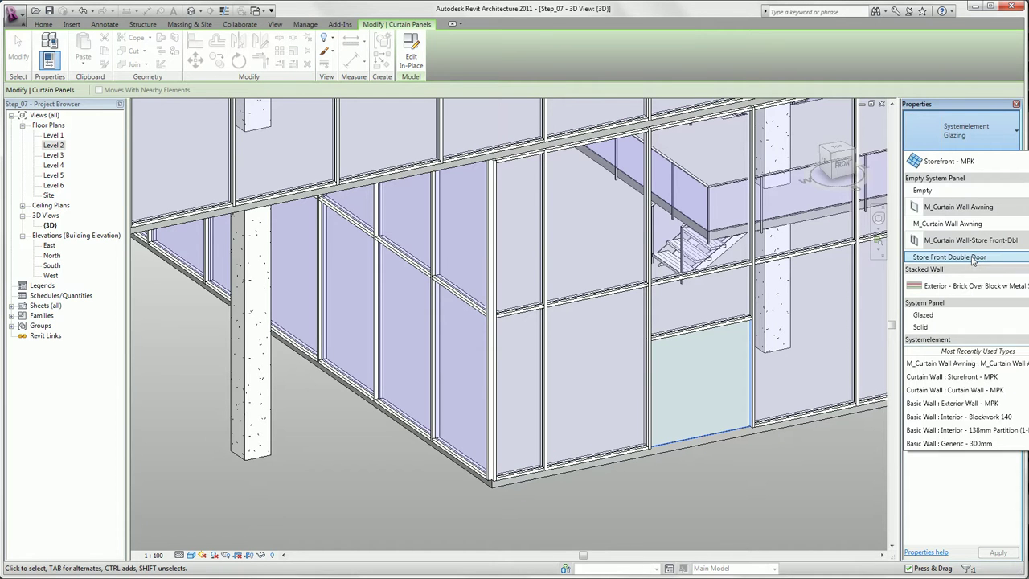
{"action": "left_click", "coordinate": [972, 258]}
{"action": "left_click", "coordinate": [849, 438]}
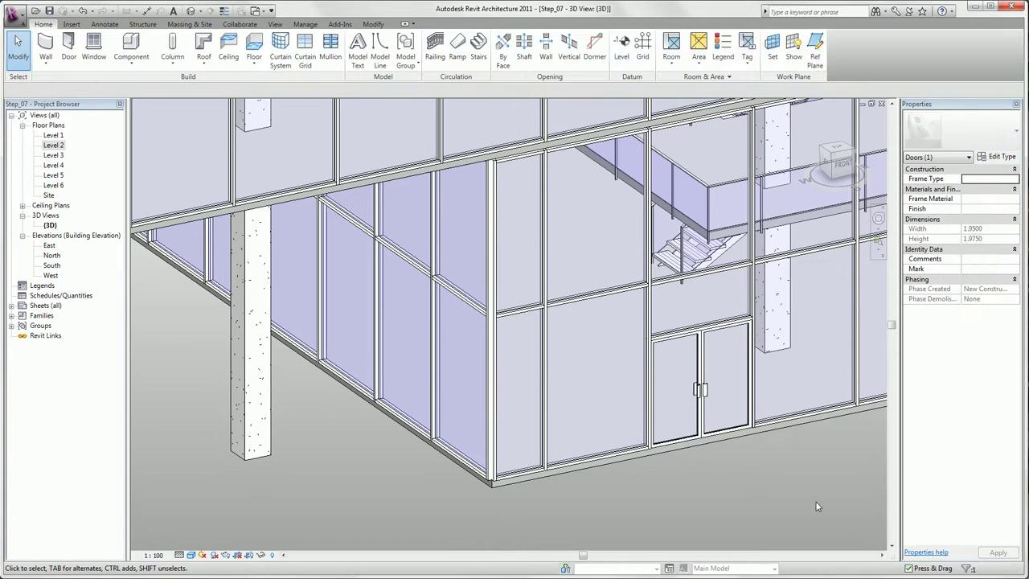